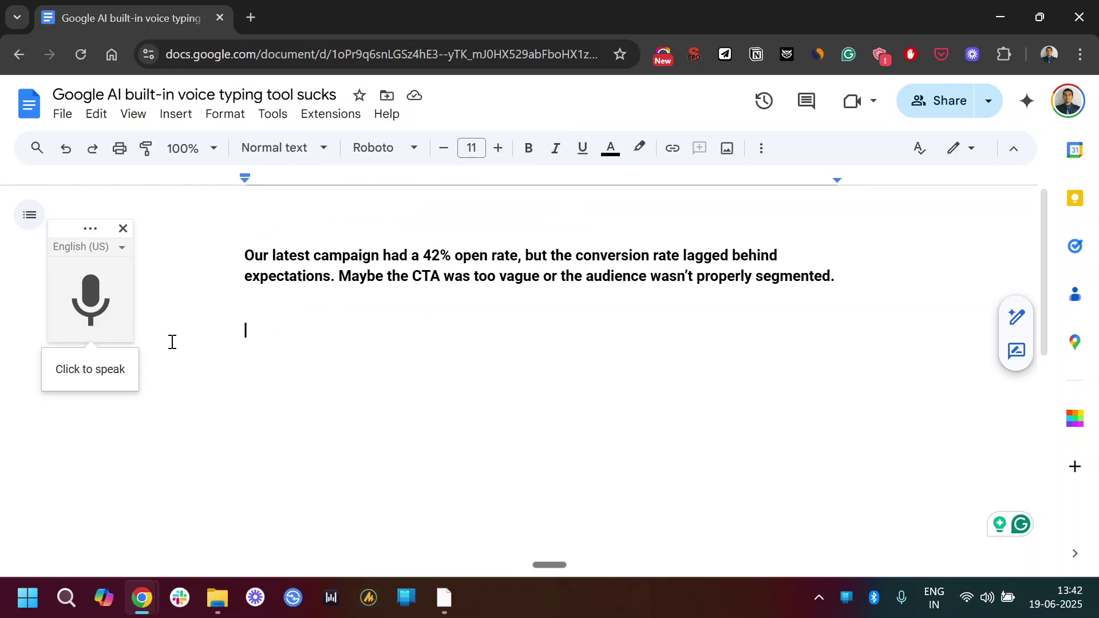
- Dictate the 42% open rate campaign text below the bold reference using Google Docs voice typing, and dictate it again with Wispr Flow
left_click(98, 309)
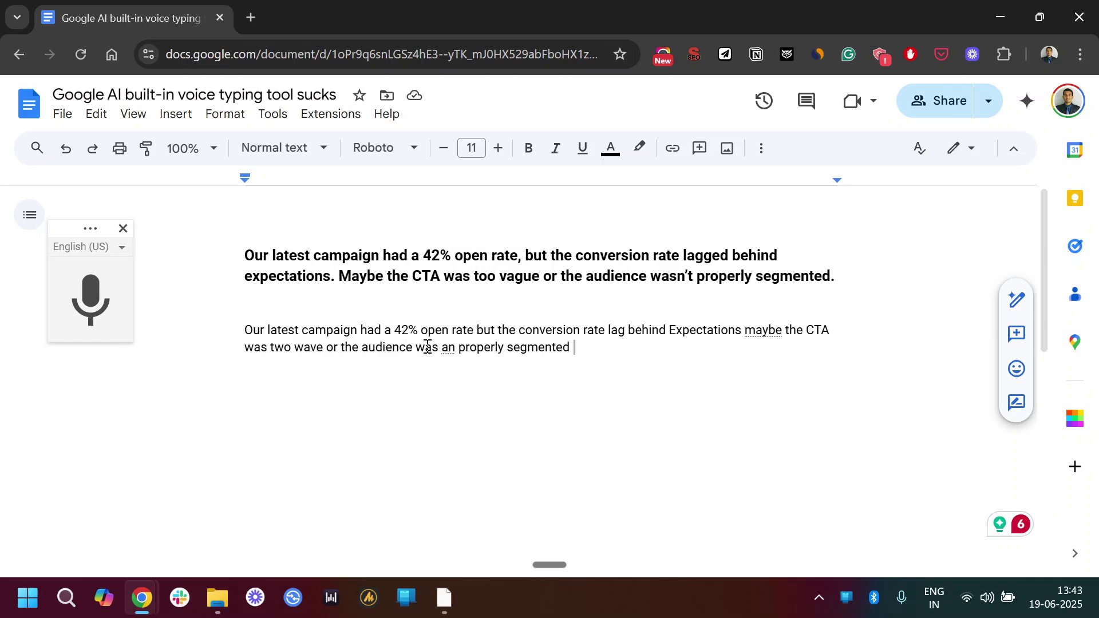
key("Return")
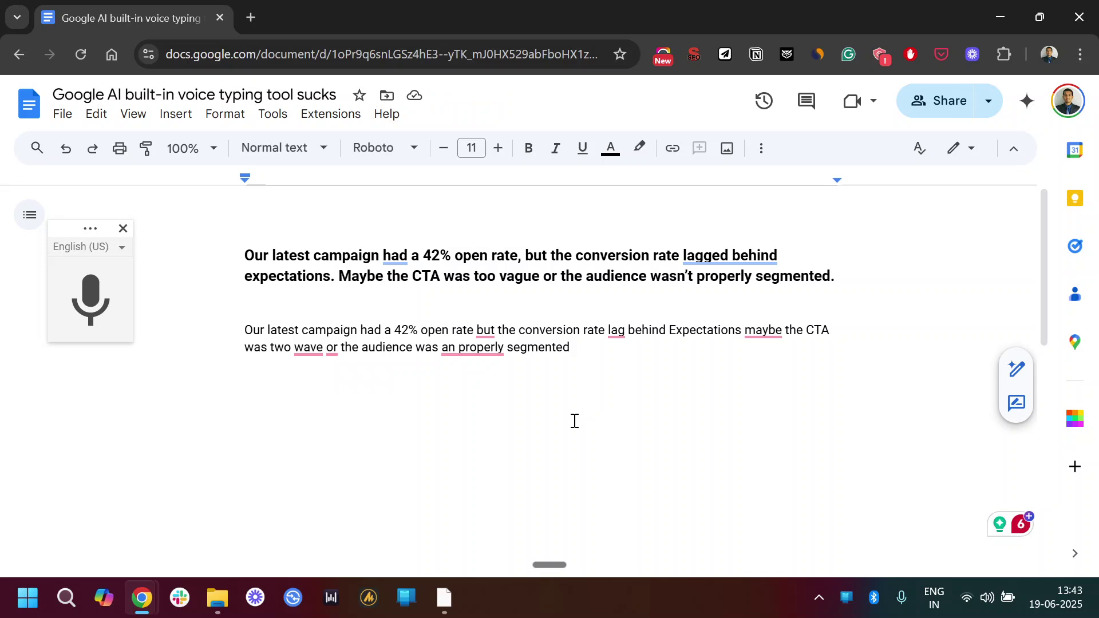
key("ctrl+super")
left_click(521, 434)
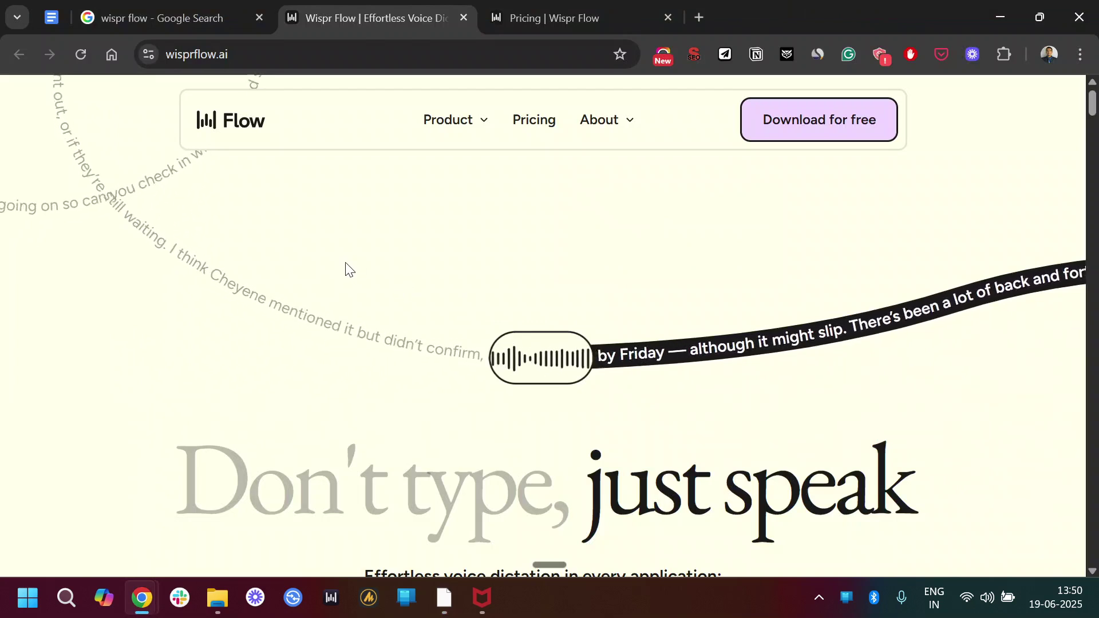
- Examine the Wispr Flow home page, including supported devices, compatible apps and the keyboard-versus-Flow speed comparison
scroll(441, 266, "down", 3)
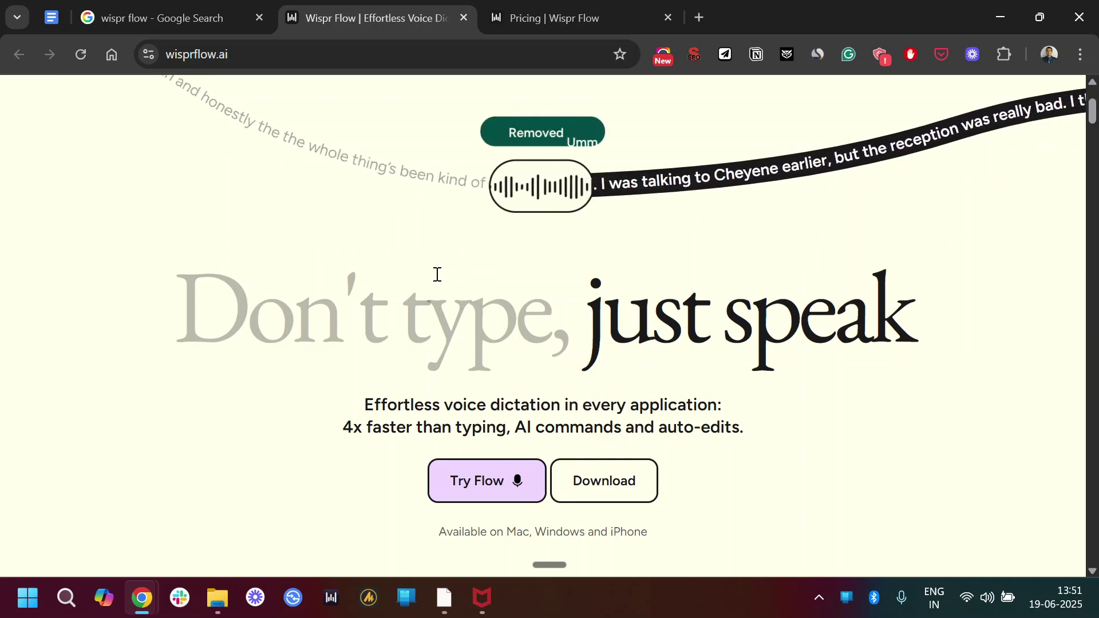
scroll(435, 280, "down", 2)
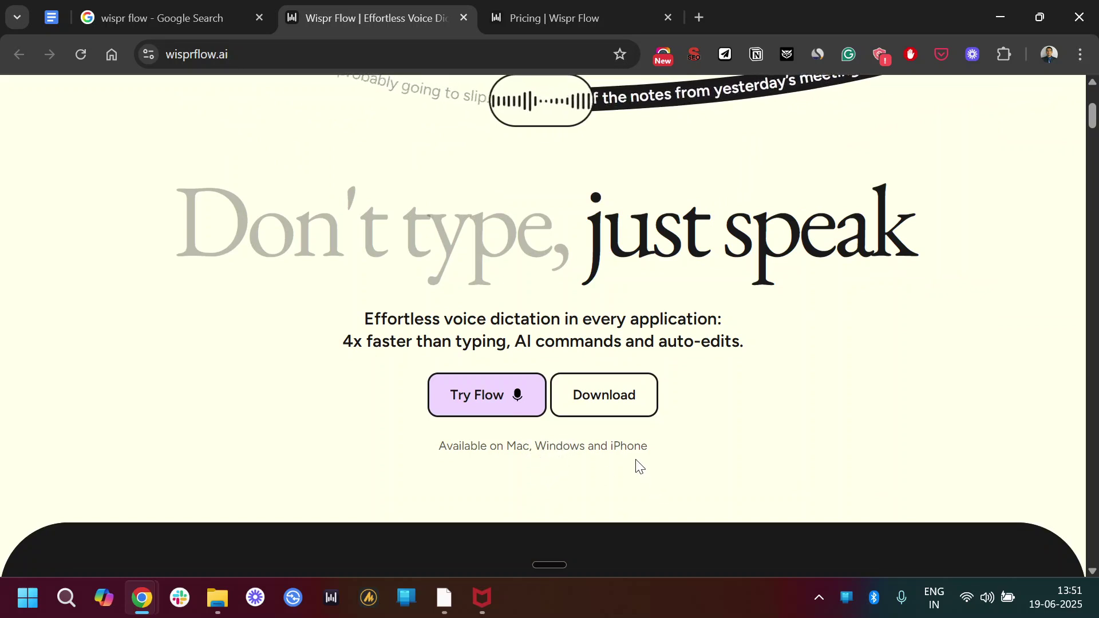
scroll(608, 446, "down", 5)
scroll(607, 443, "down", 1)
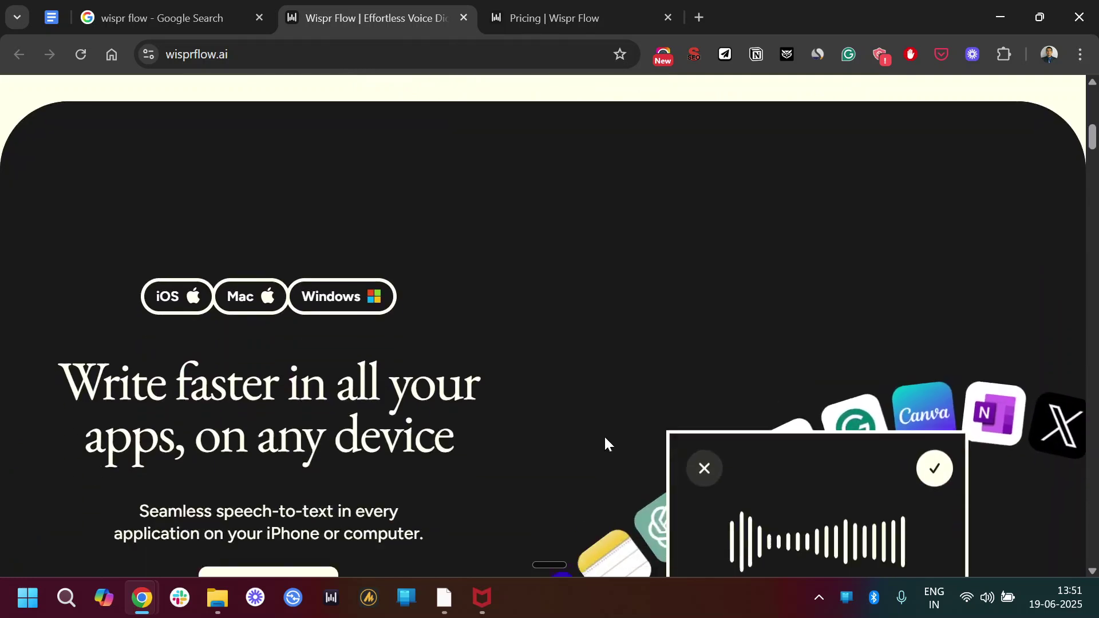
scroll(606, 442, "down", 4)
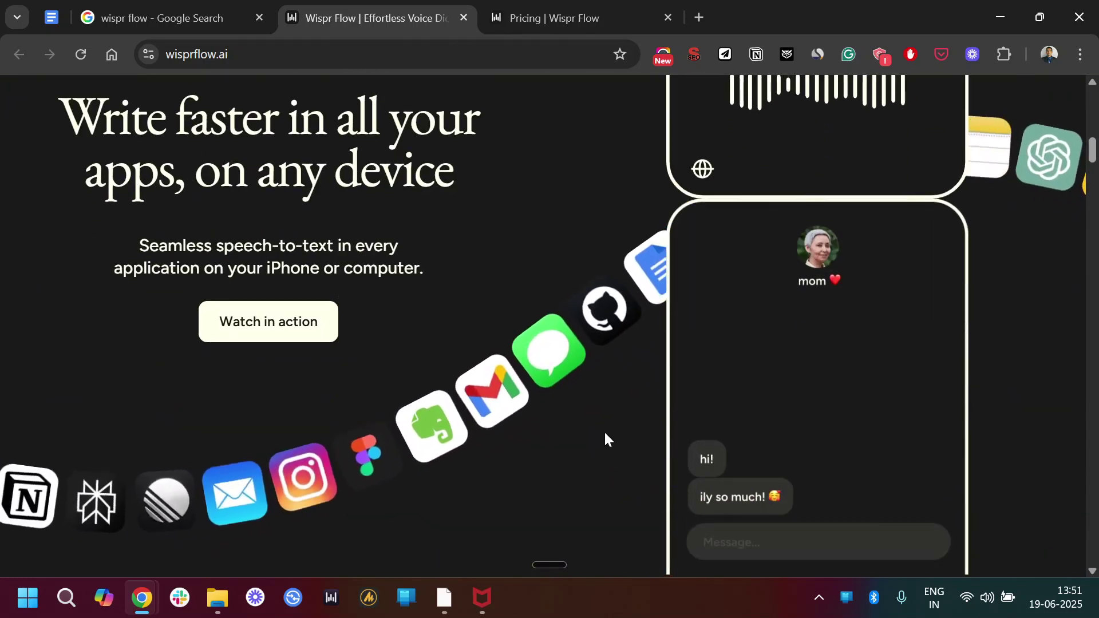
scroll(608, 440, "down", 7)
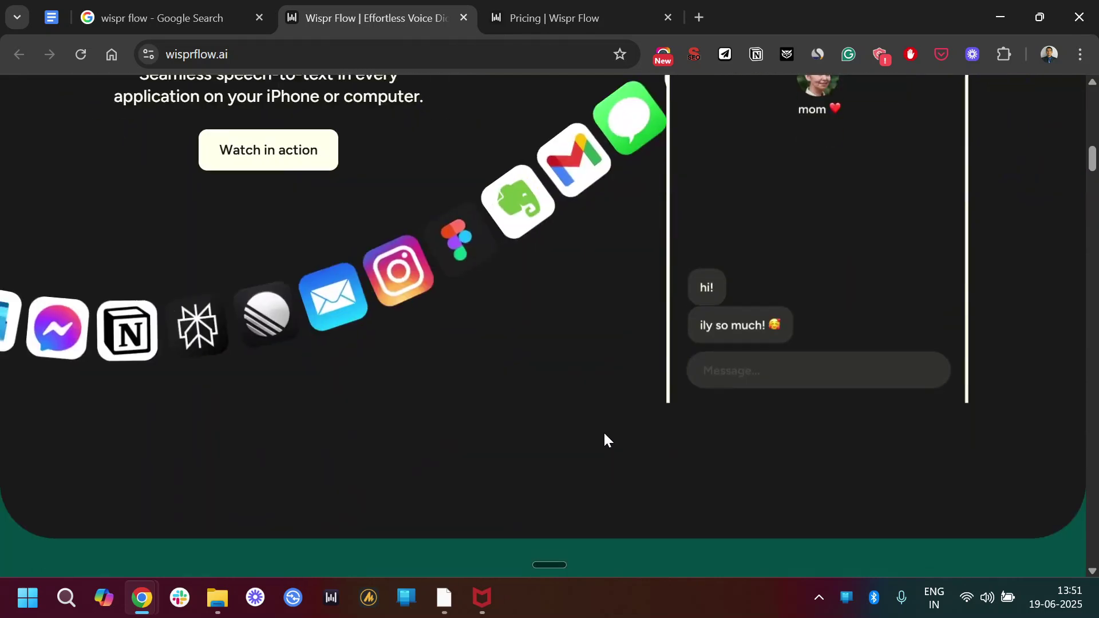
scroll(603, 431, "down", 10)
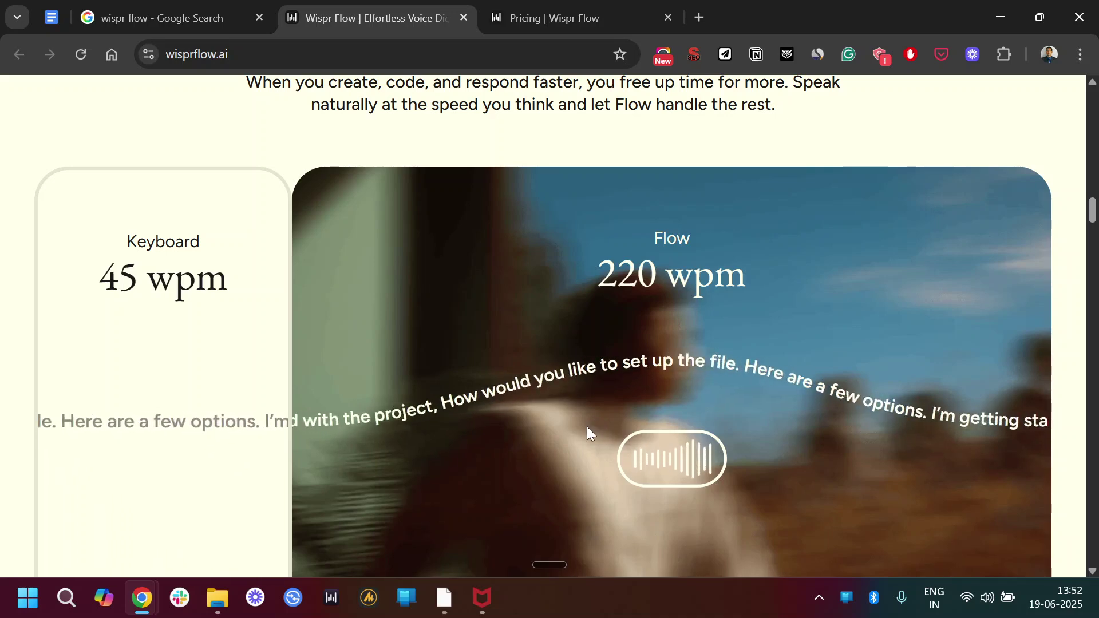
scroll(587, 429, "down", 10)
scroll(592, 399, "up", 6)
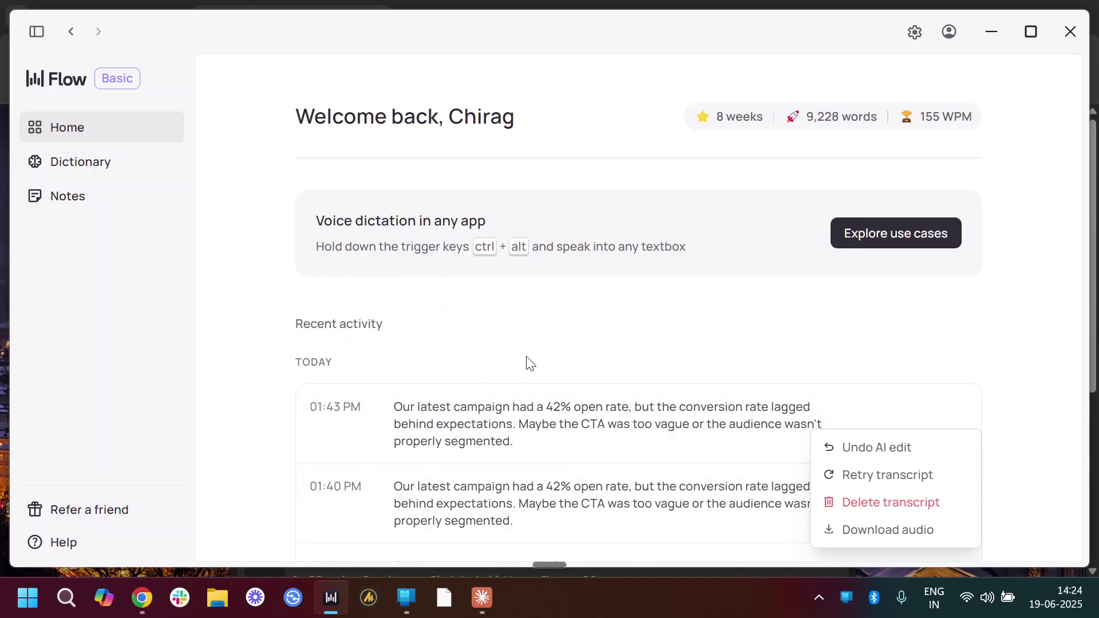
- Review the recent Flow transcripts, dictate "This is a test message." and copy its transcript
scroll(498, 382, "down", 2)
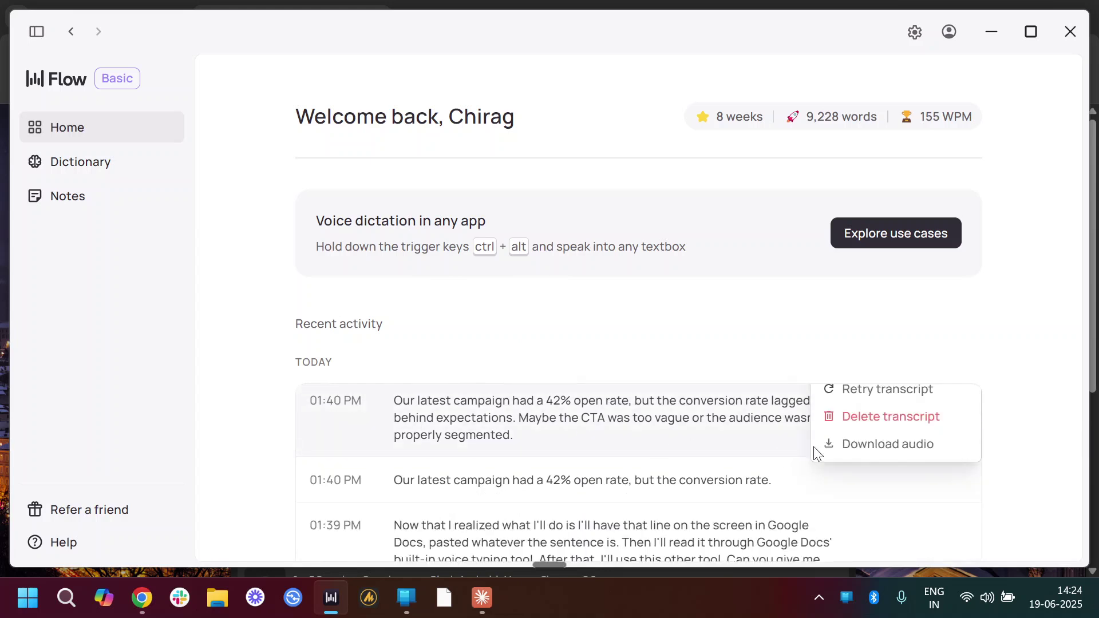
scroll(779, 313, "down", 3)
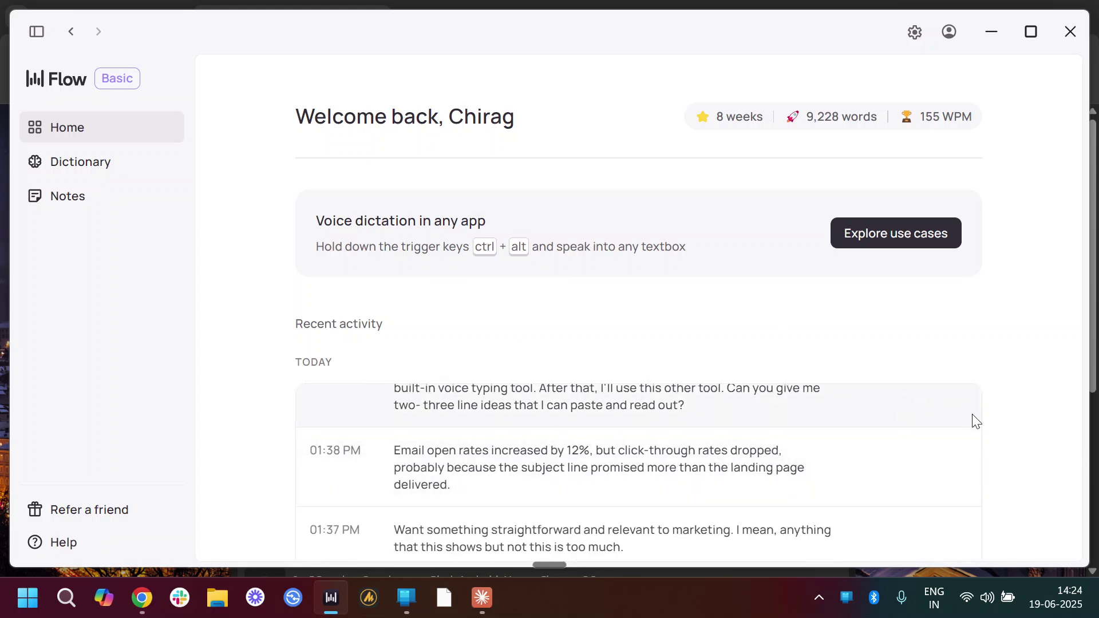
scroll(785, 404, "up", 2)
scroll(852, 478, "up", 3)
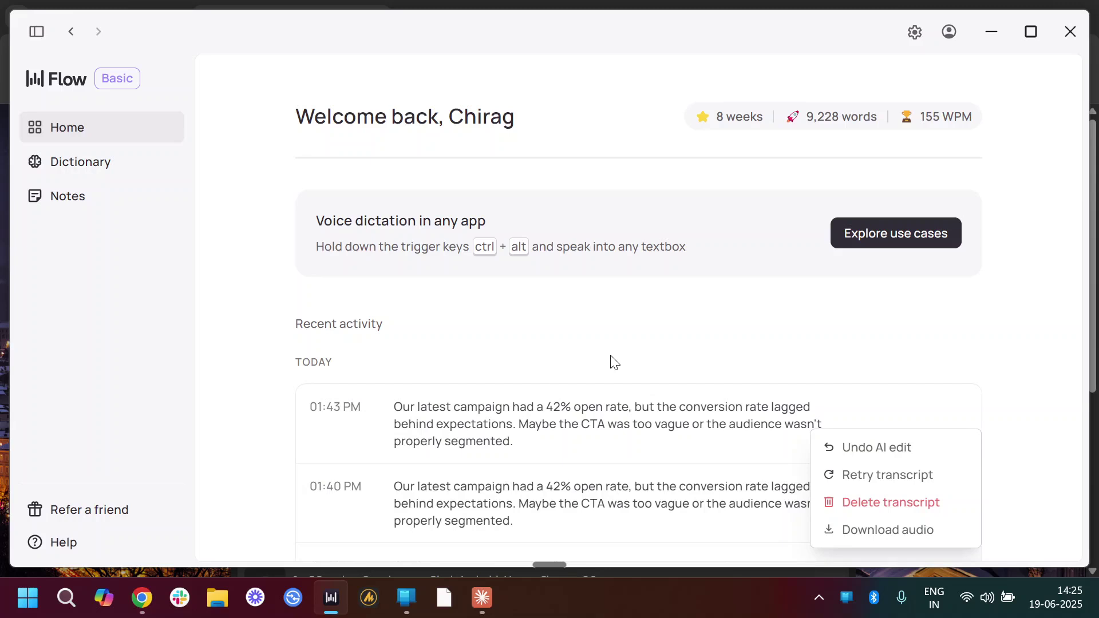
key("ctrl+alt")
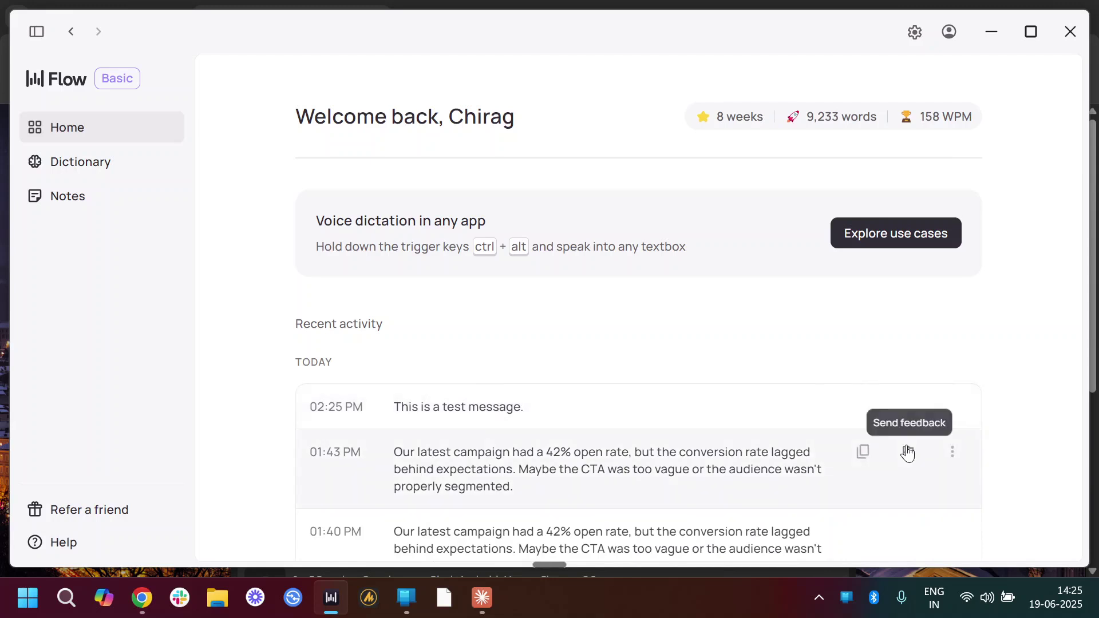
left_click(863, 407)
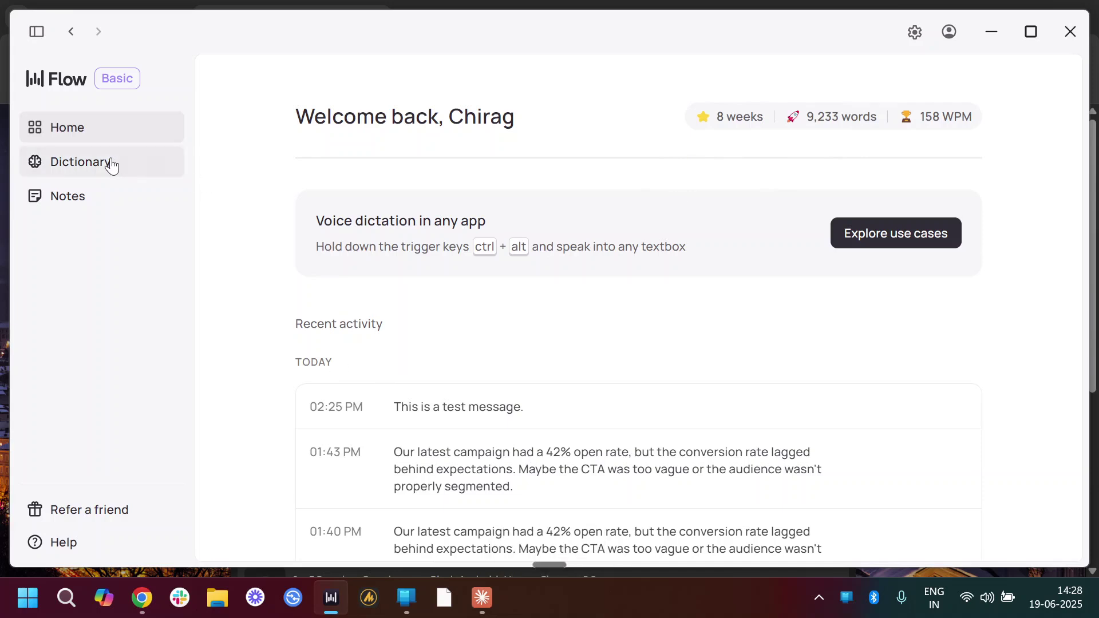
- View the saved Dictionary entries and the Notes page in Flow
left_click(109, 163)
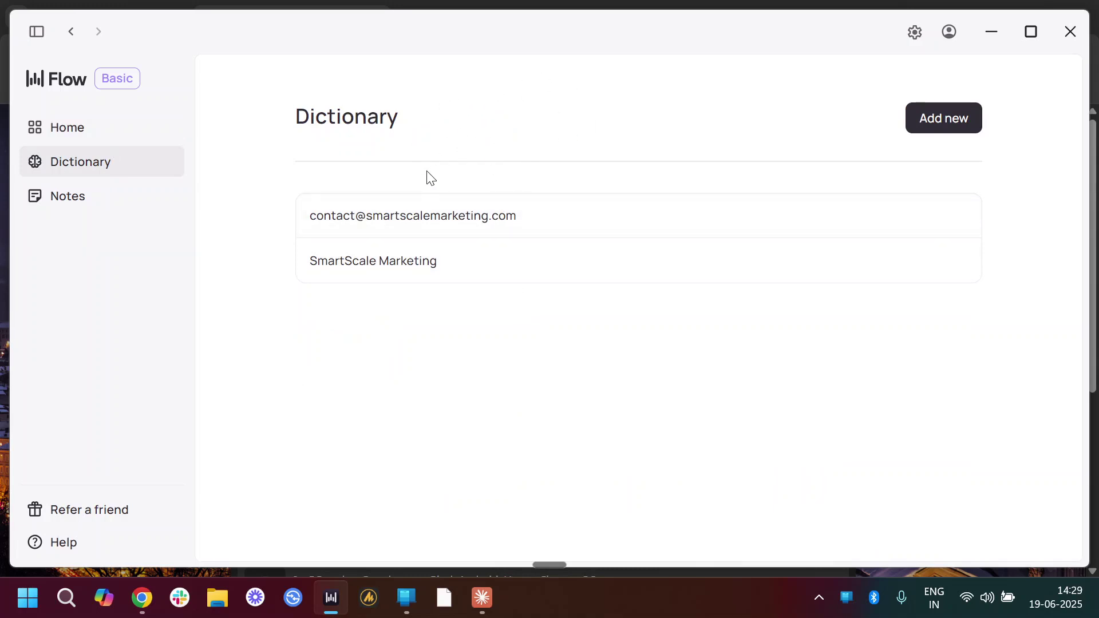
left_click(67, 196)
- Open Flow's settings and review the dictation hotkeys and the available output languages without changing them
left_click(915, 31)
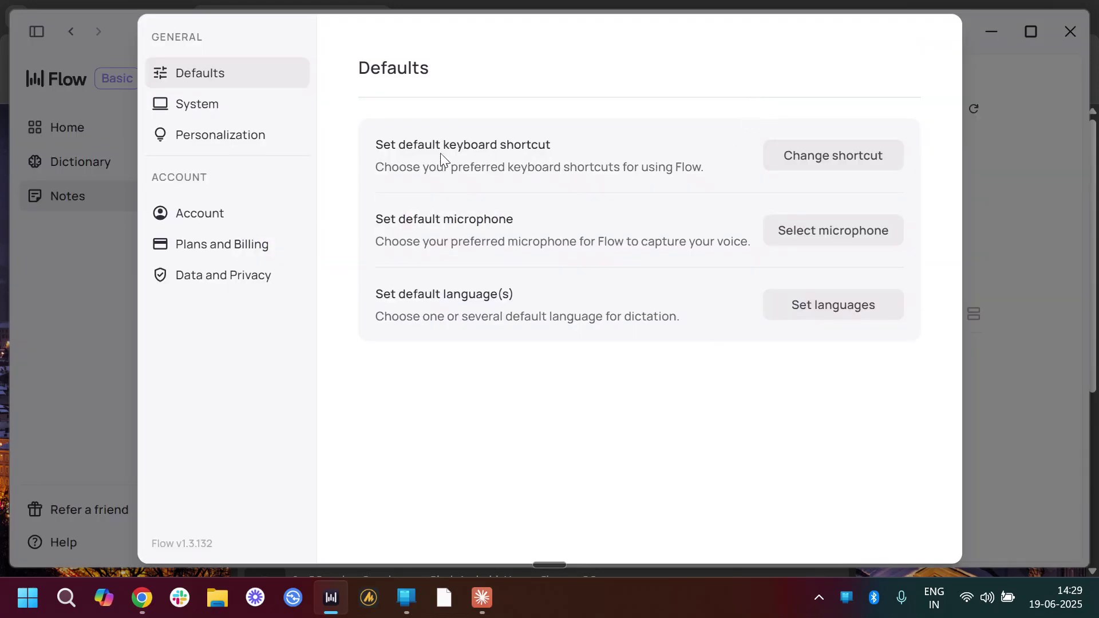
left_click(819, 162)
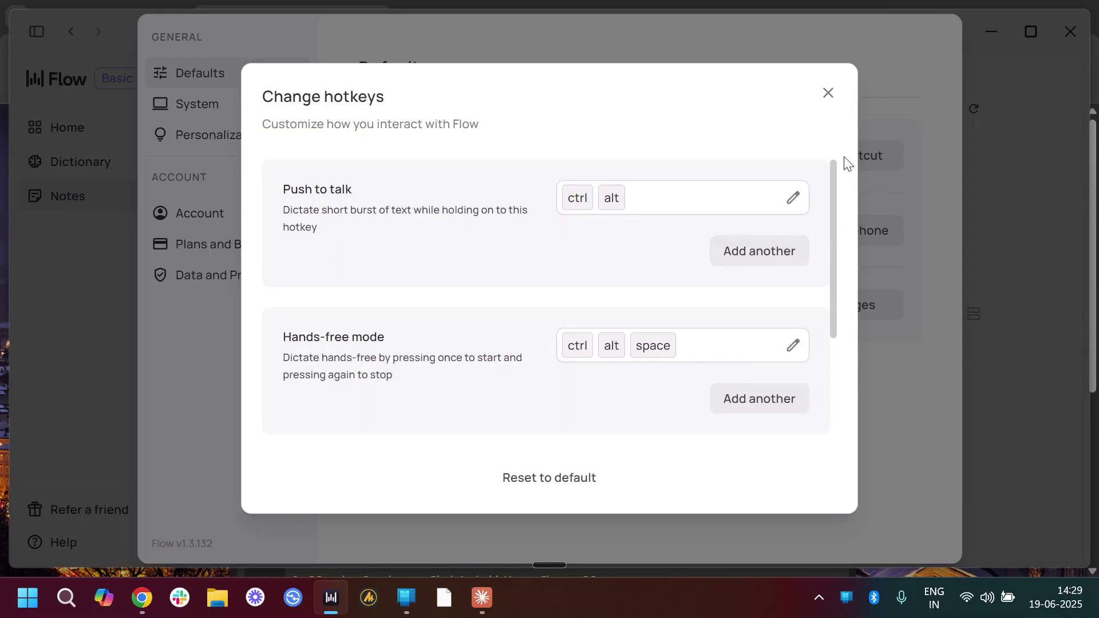
left_click(864, 160)
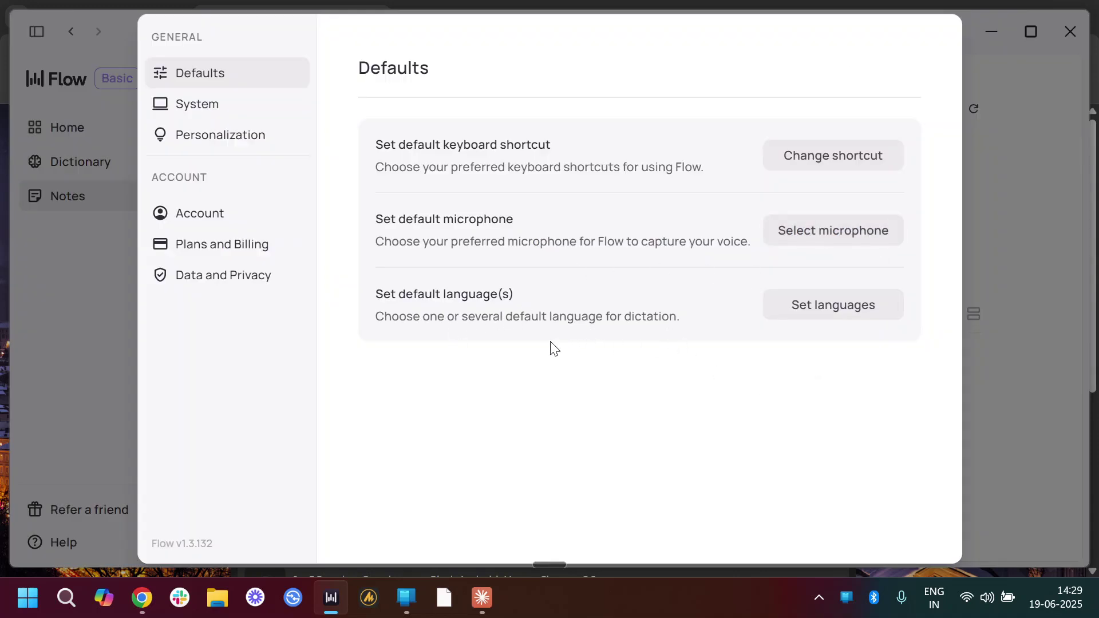
left_click(833, 304)
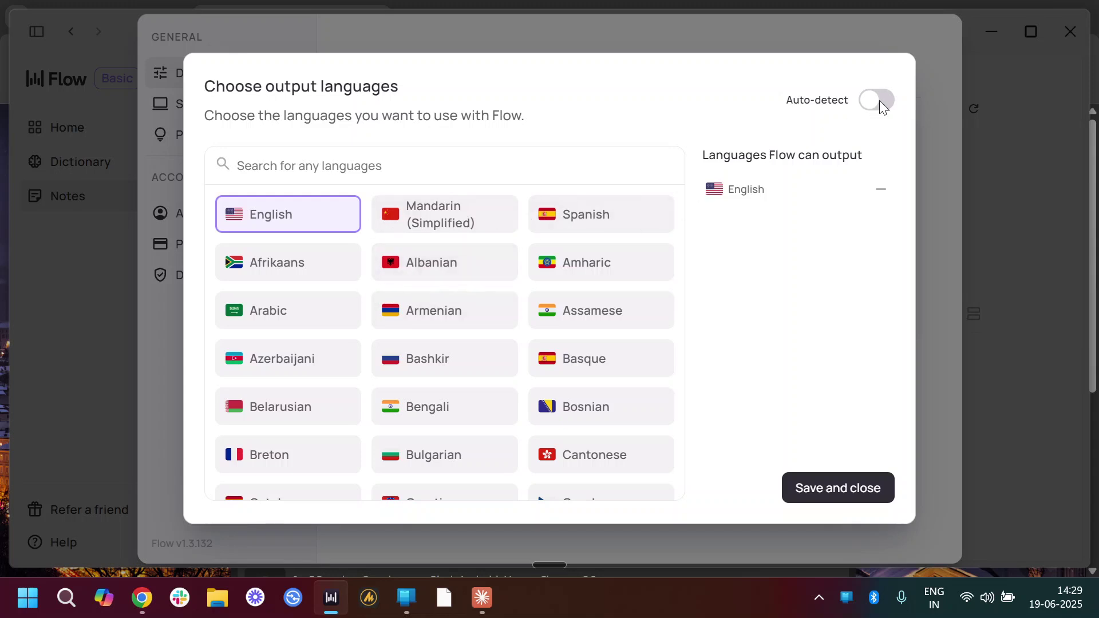
left_click(172, 104)
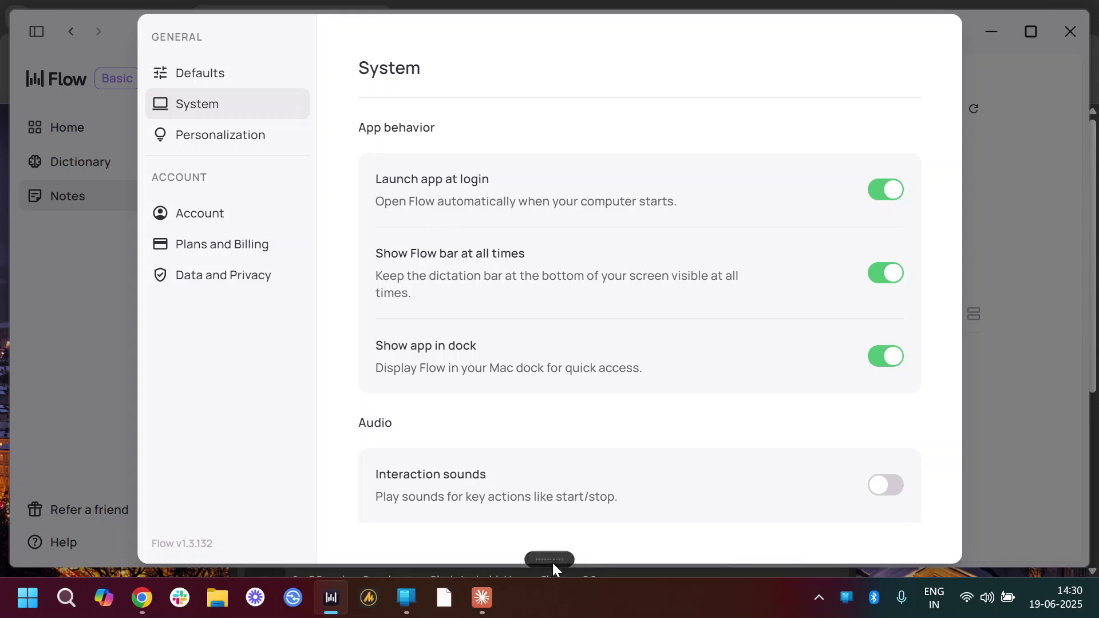
- Switch the "Show Flow bar at all times" option off and back on
left_click(888, 277)
left_click(884, 282)
- Review the smart formatting and auto-add to dictionary options, and leave the settings for the Home page
left_click(223, 139)
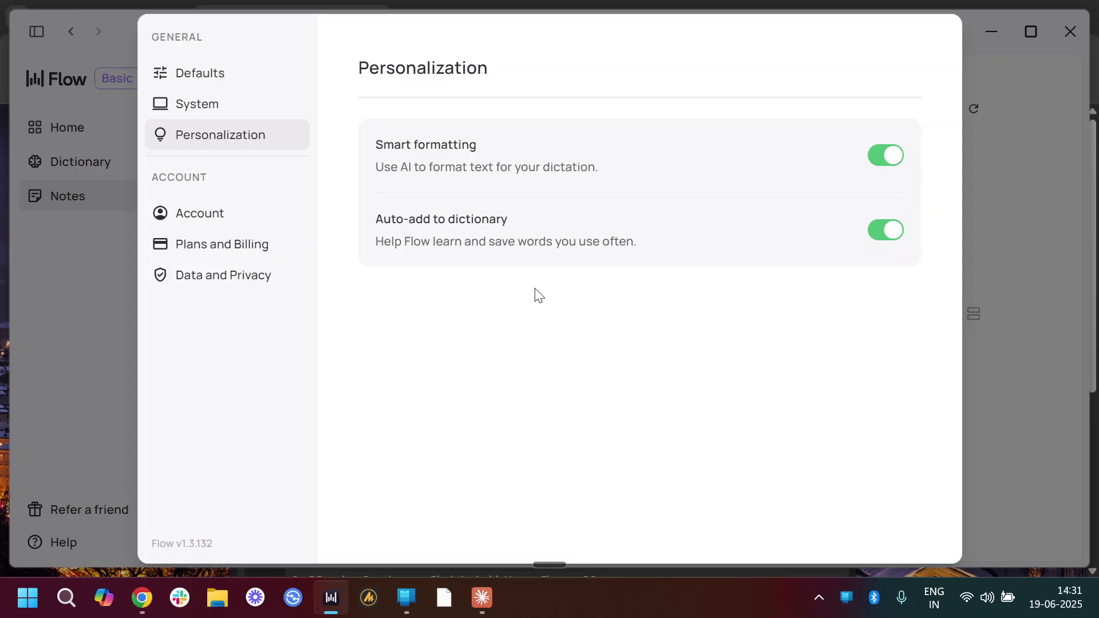
left_click(53, 103)
left_click(93, 136)
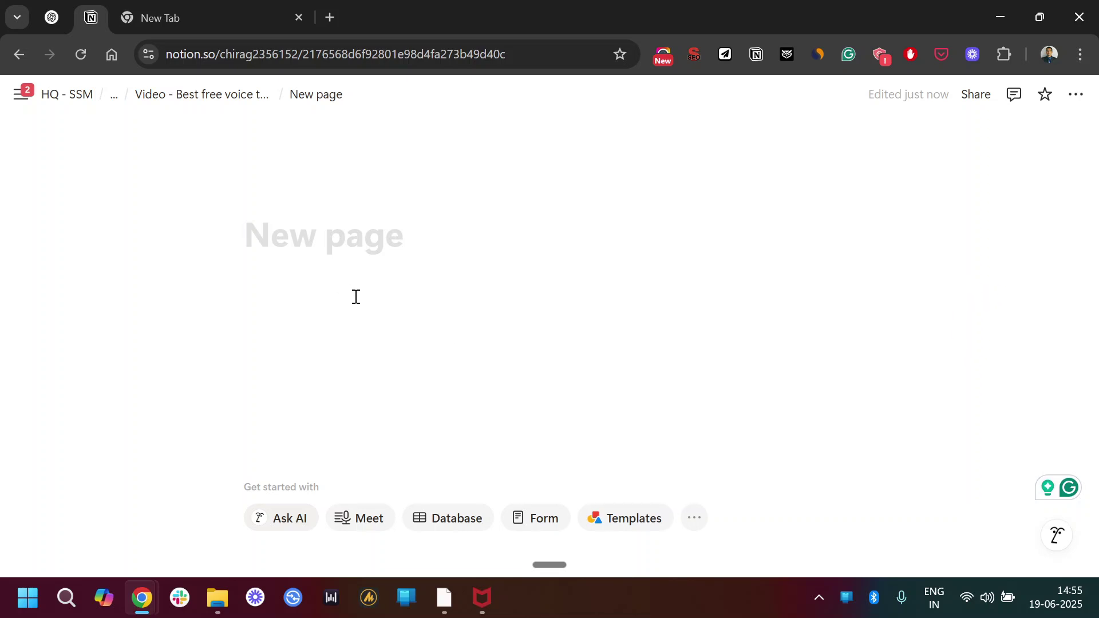
- Dictate the new Notion page's title as "demo: Voice typing inside Notion using Wispr Flow."
left_click(336, 245)
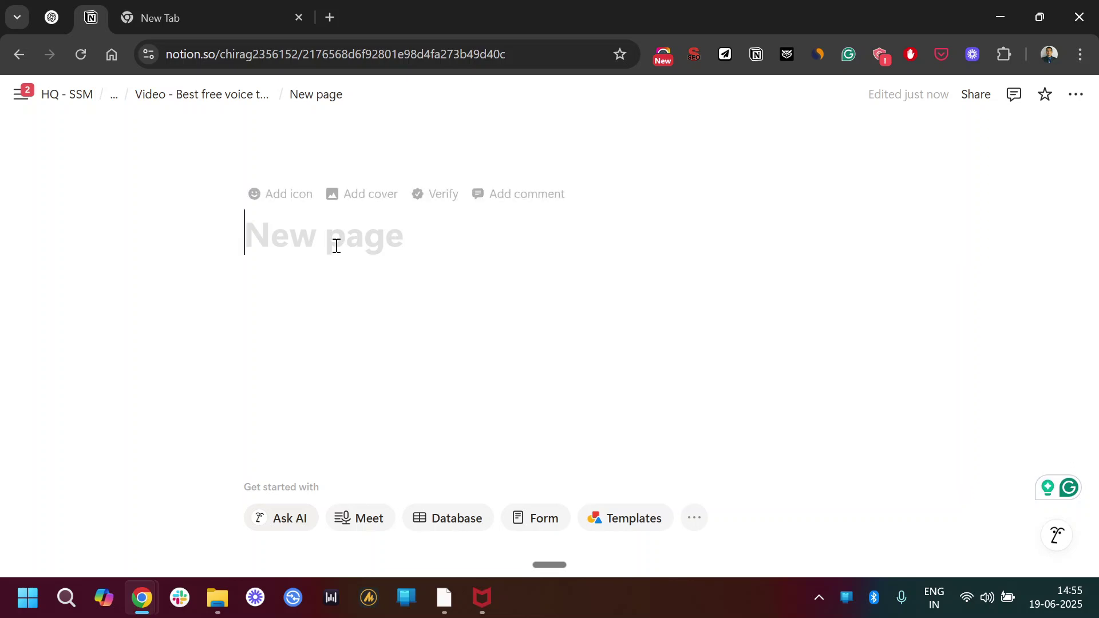
key("ctrl+super")
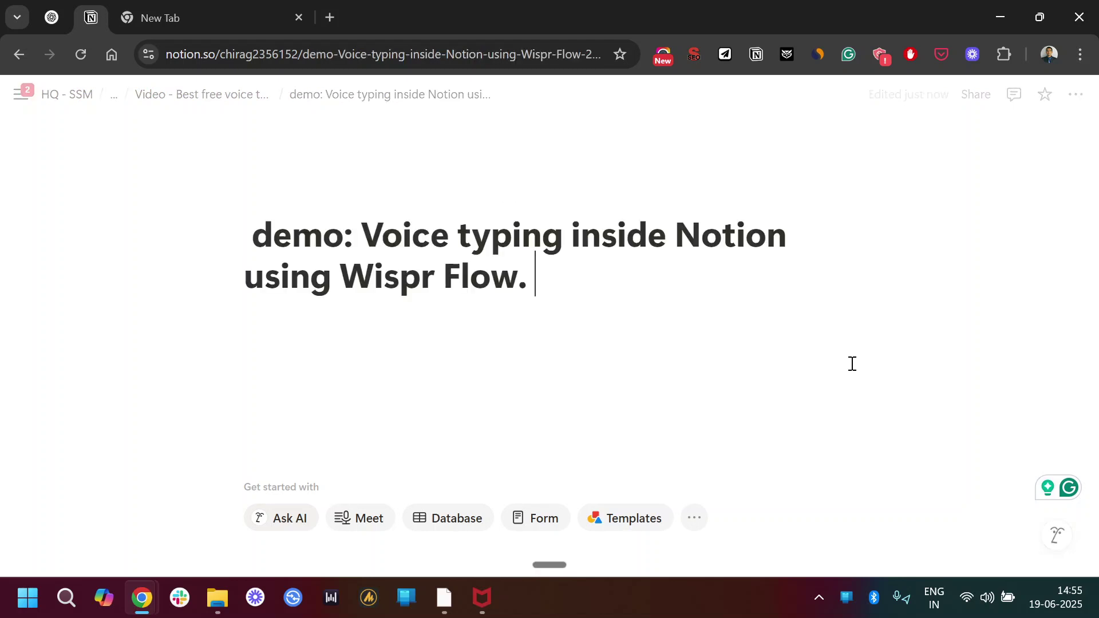
- Dictate "Landing page optimization ideas:" in the page body with three numbered ideas on testimonials and FAQs and a closing feature benefit format line
left_click(496, 333)
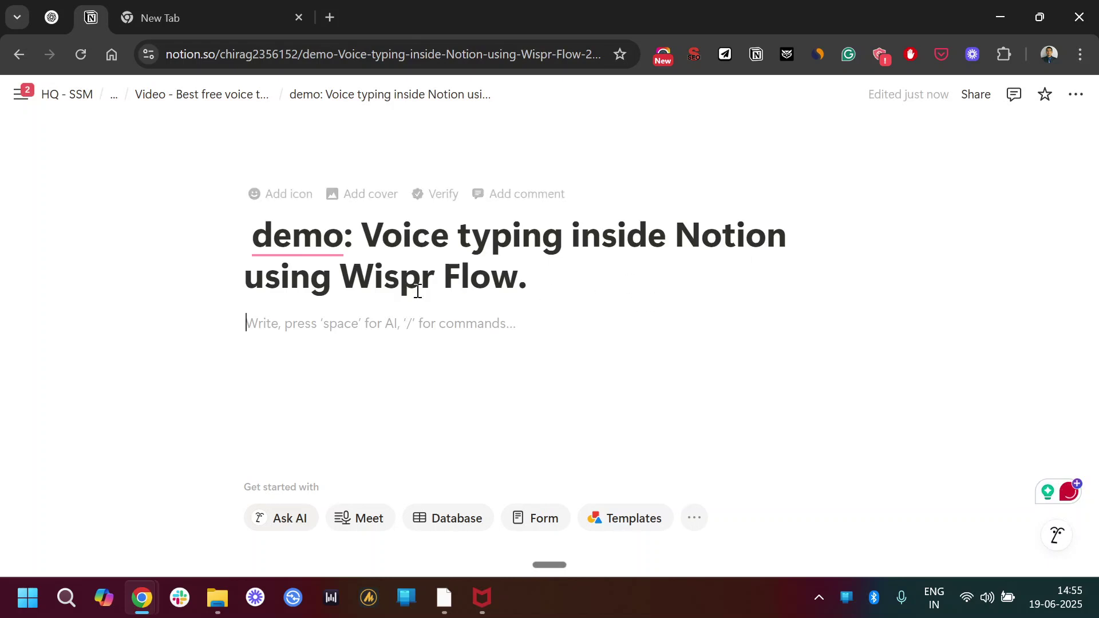
left_click(465, 355)
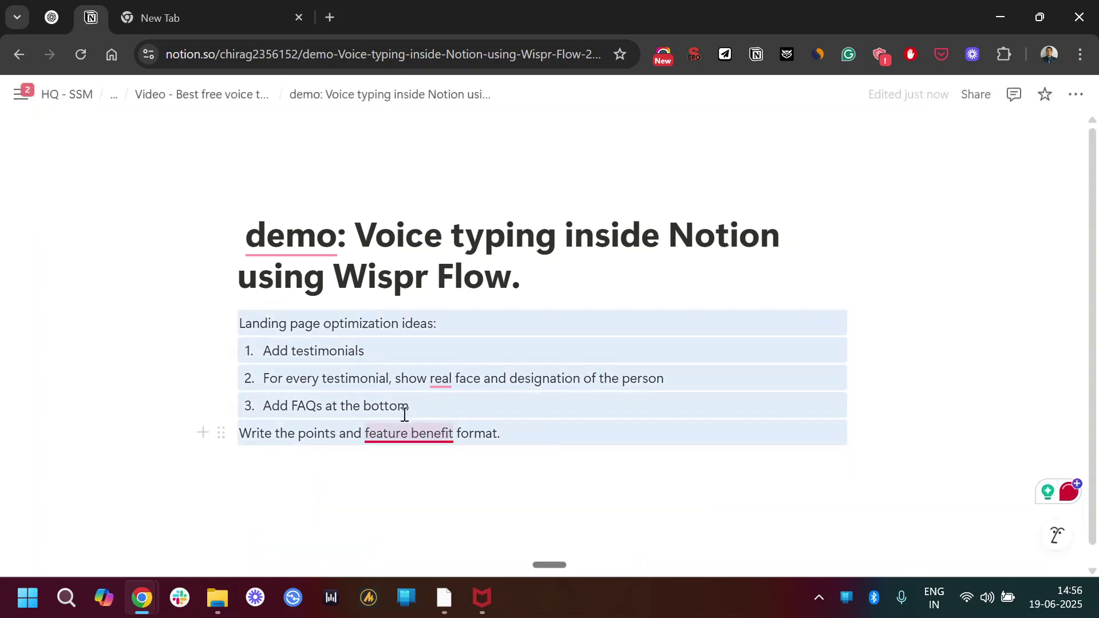
- Turn the line "Write the points and feature benefit format." into the fourth item of the numbered list
left_click(404, 411)
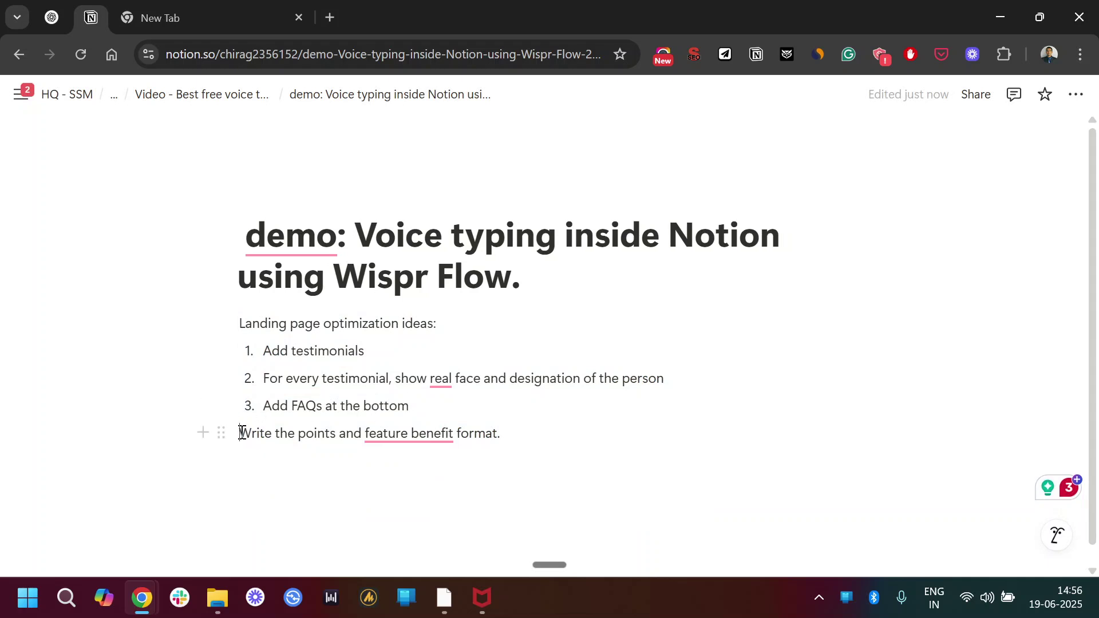
key("Delete")
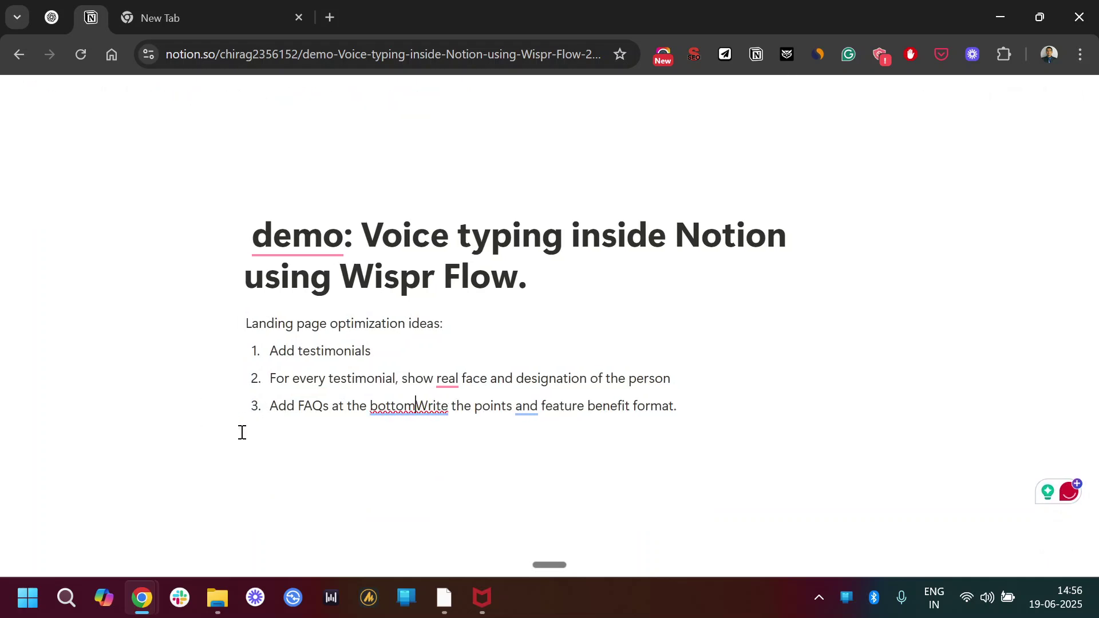
key("Return")
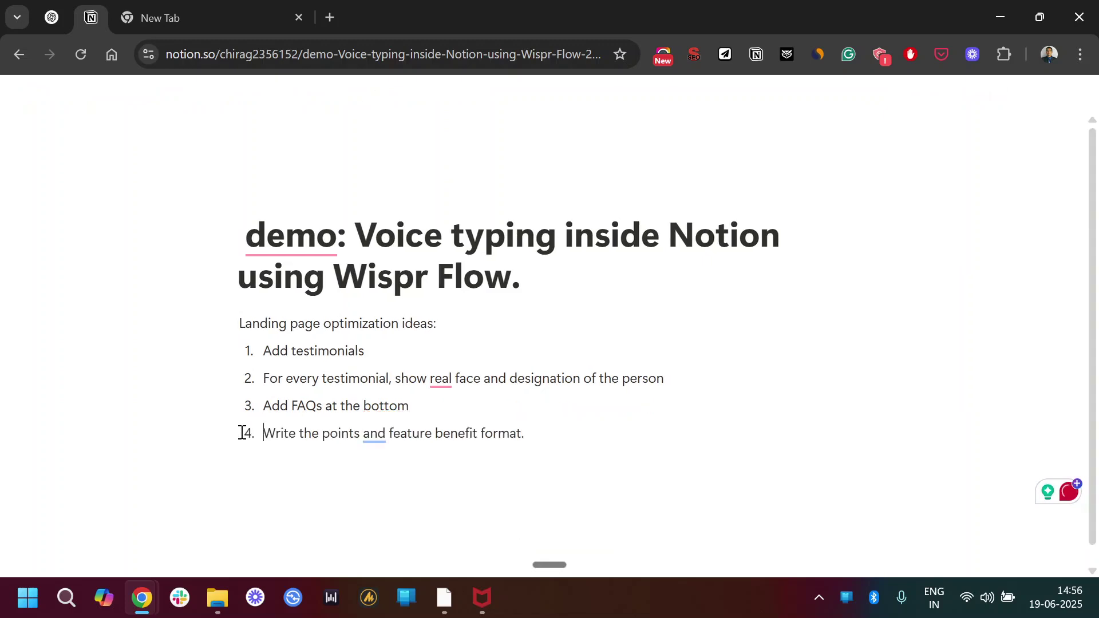
- Dictate two paragraphs below the numbered list, one about typing inside Notion and one about pausing to think during push-to-talk
left_click(305, 470)
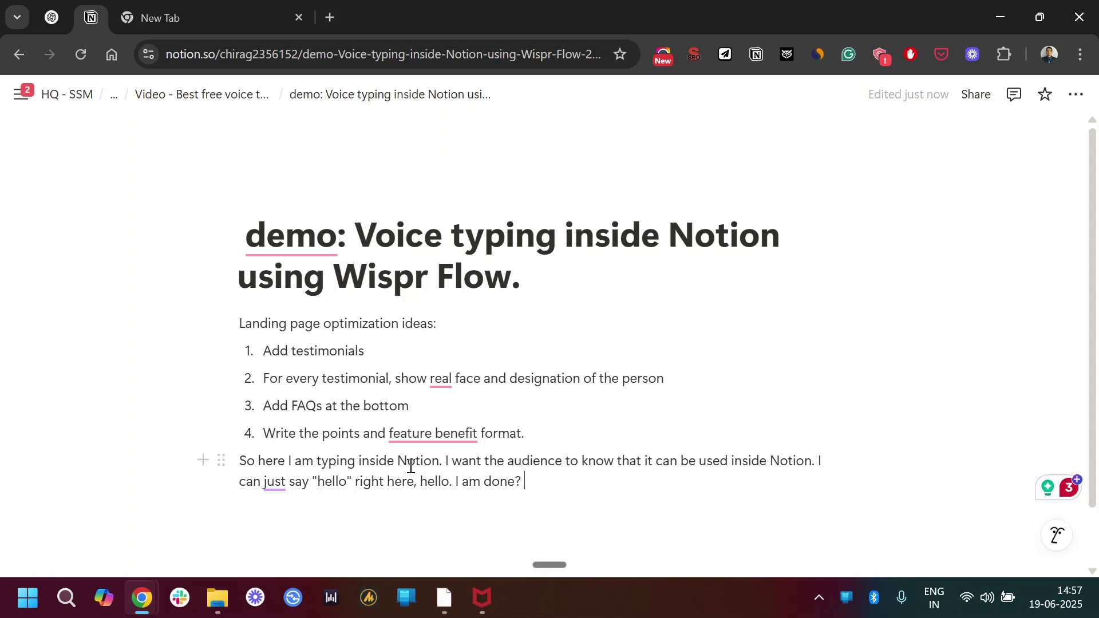
key("Return")
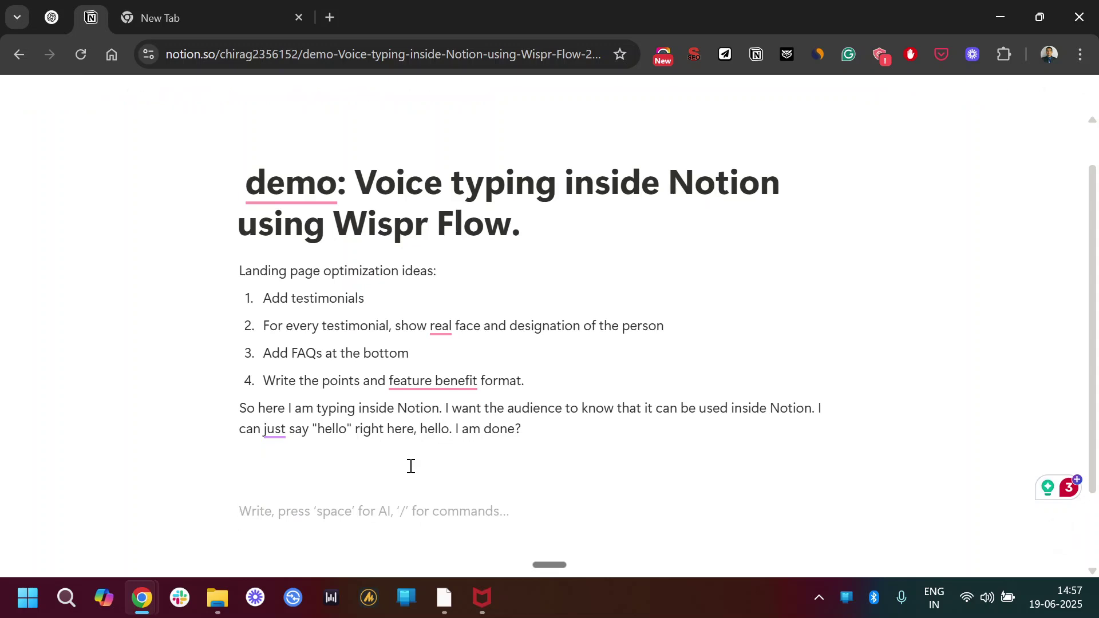
key("ctrl+super")
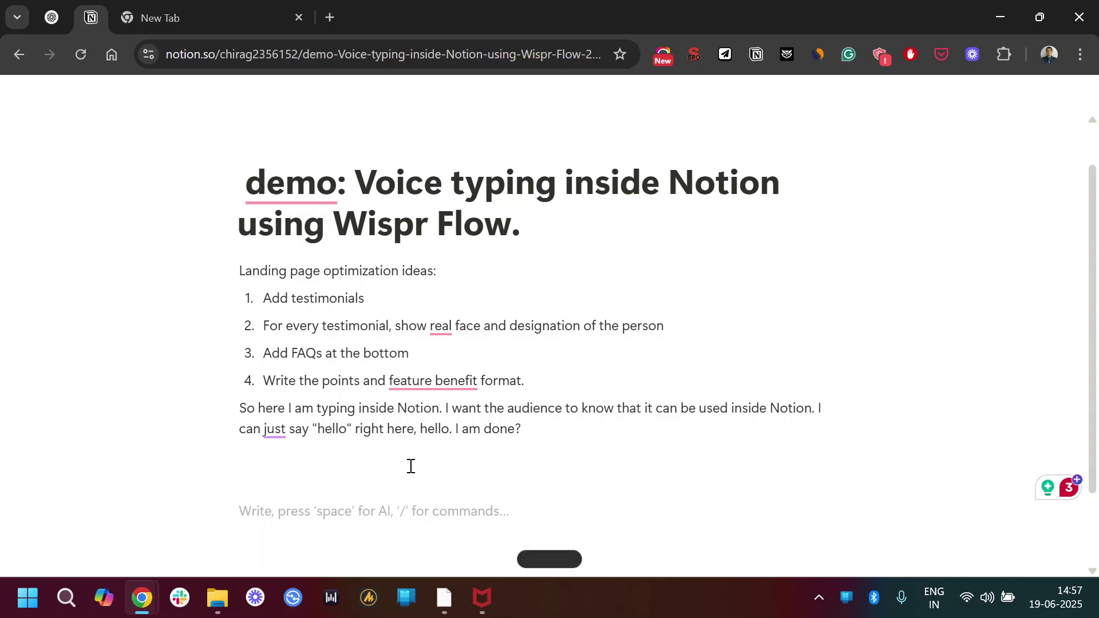
scroll(466, 350, "down", 3)
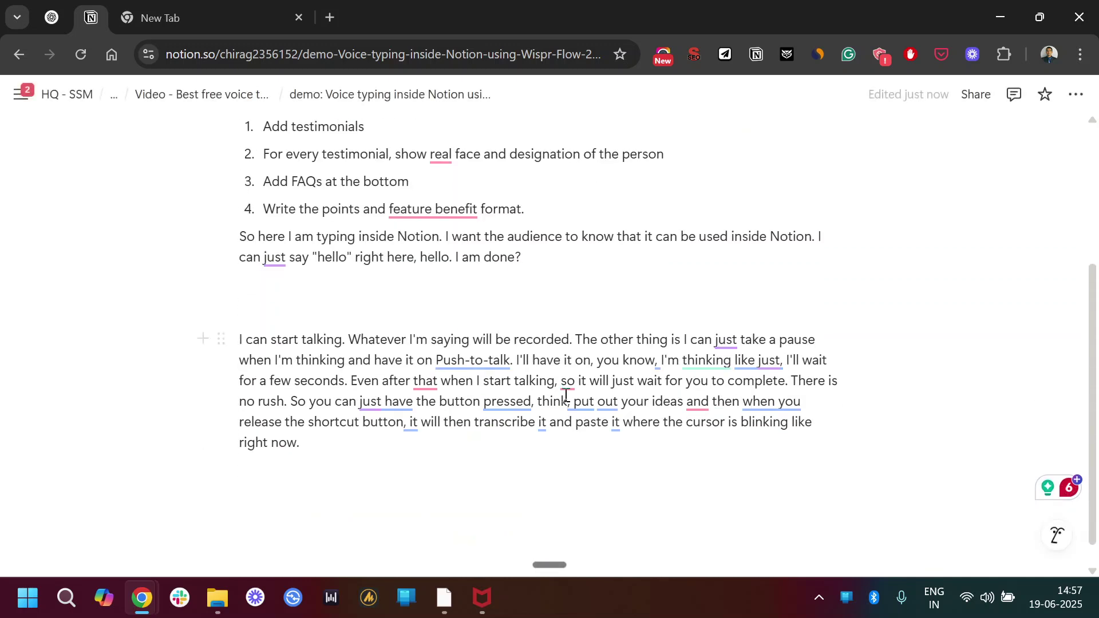
mouse_move(530, 395)
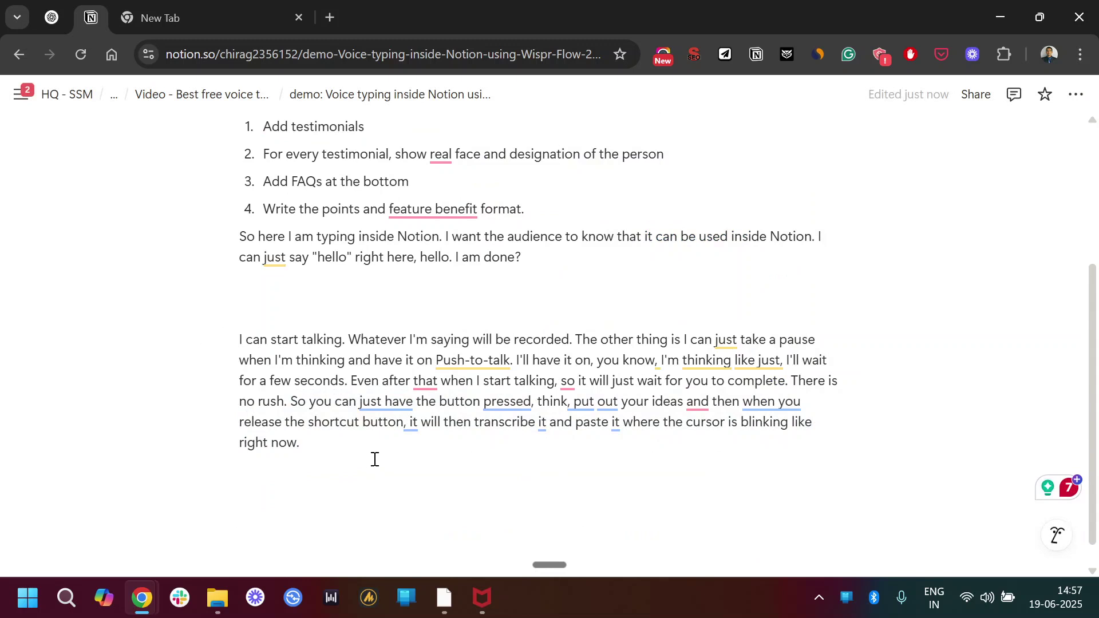
scroll(378, 458, "up", 2)
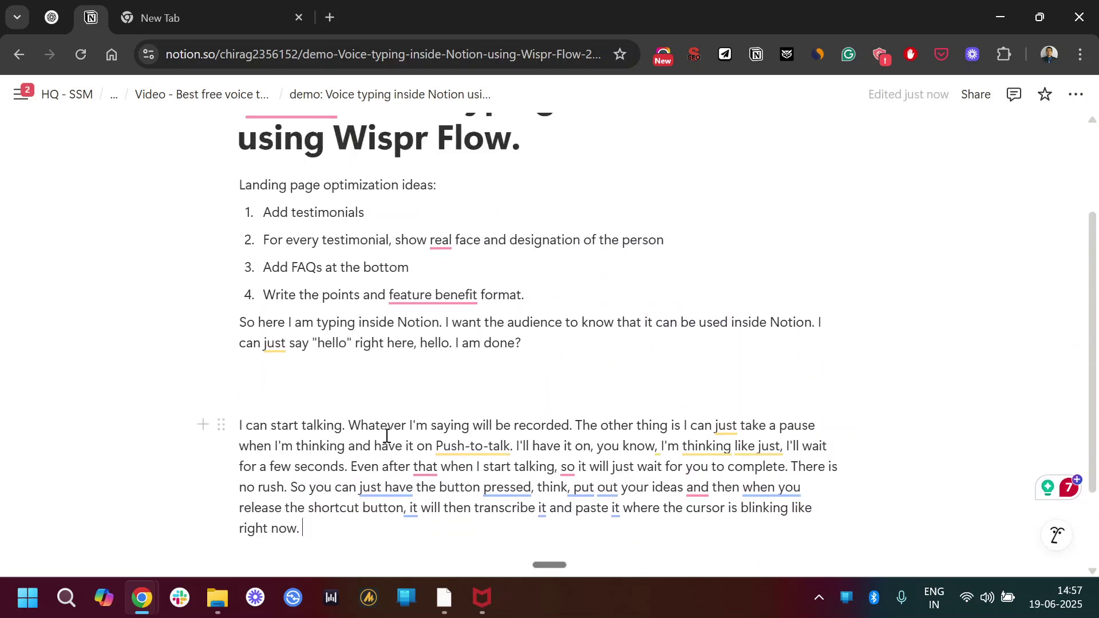
scroll(386, 438, "down", 2)
left_click(439, 492)
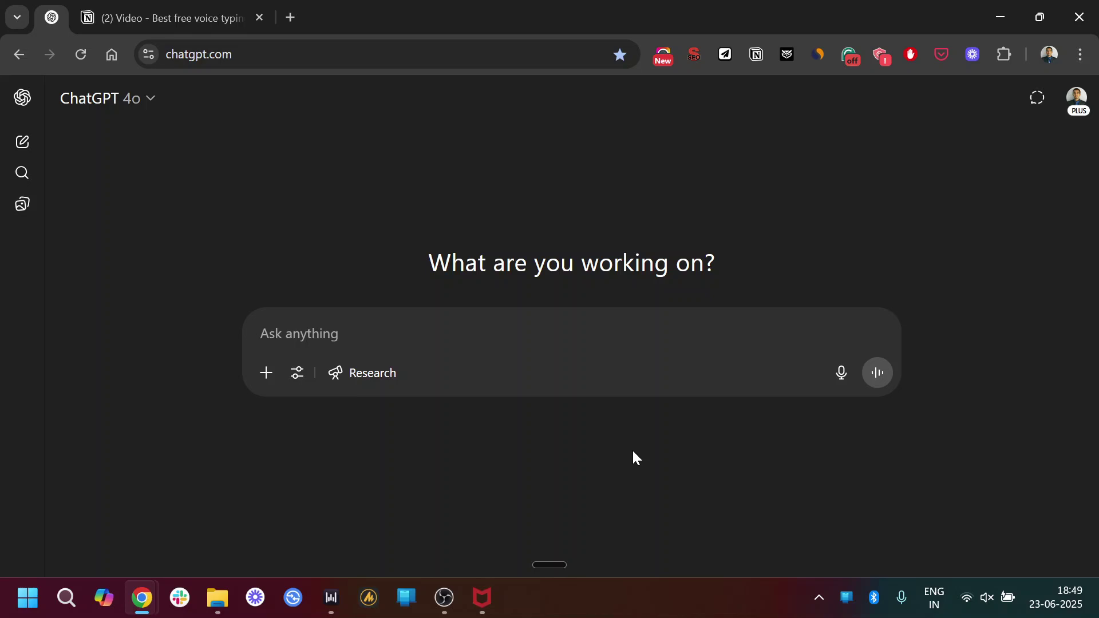
- Switch to ChatGPT and start a Wispr Flow dictation on its new chat page
key("ctrl+super")
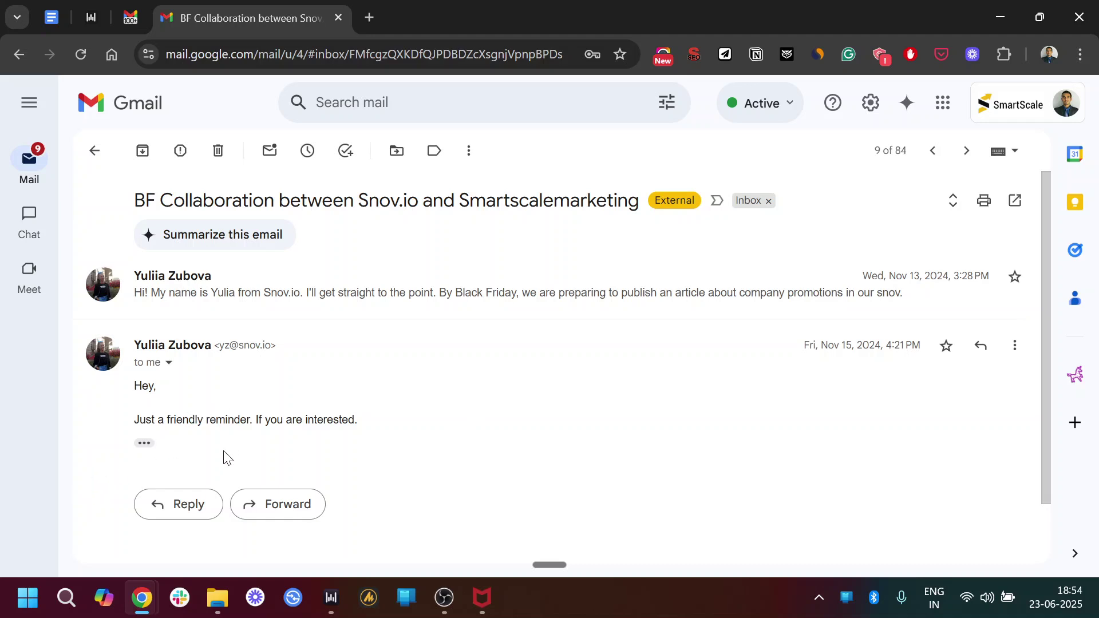
- In Gmail, dictate a reply to the Snov.io collaboration reminder, politely declining, welcoming news of future promotions and closing with "Regards,"
left_click(198, 516)
left_click(264, 447)
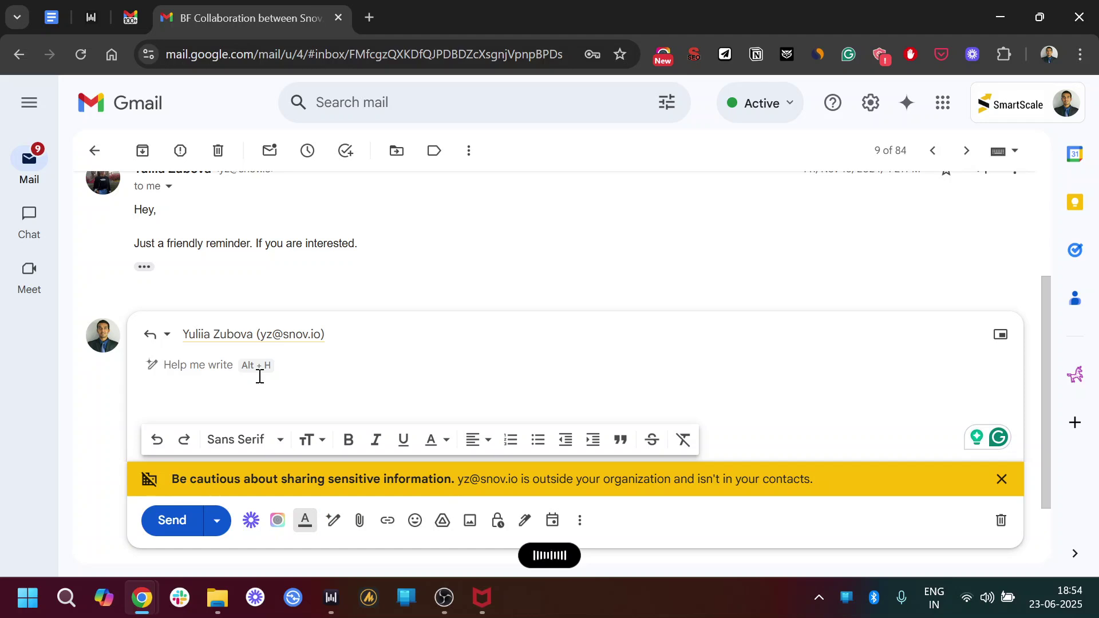
type("Hey,  I am not really interested at the moment. Still, thanks for reaching out. If you have any new promotions happening in the future, I'll be happy to know.  Regards,")
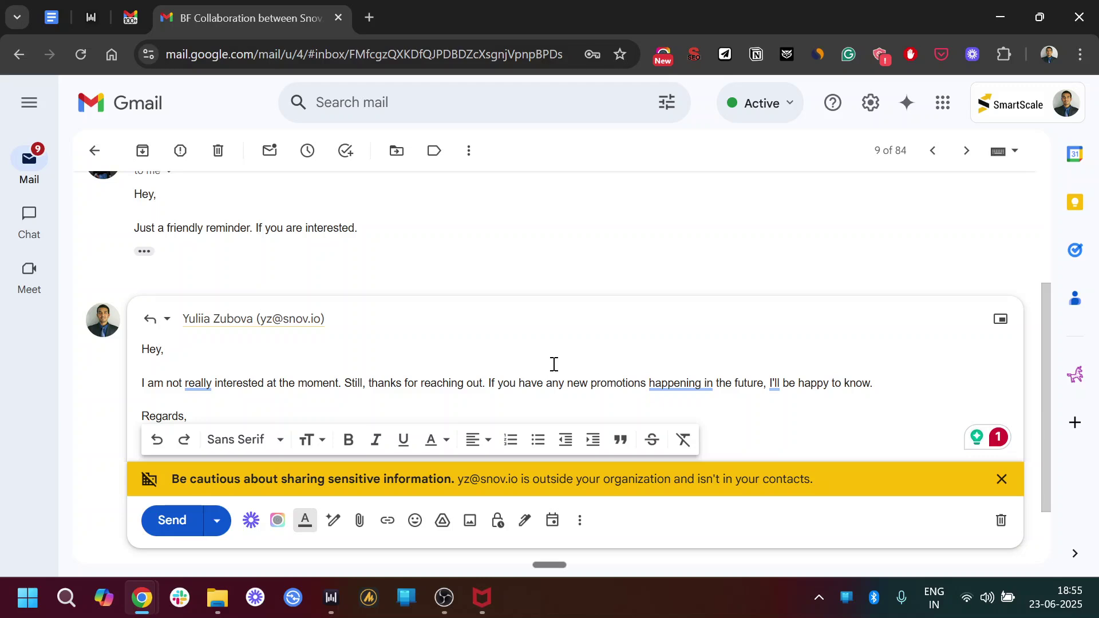
scroll(596, 366, "down", 2)
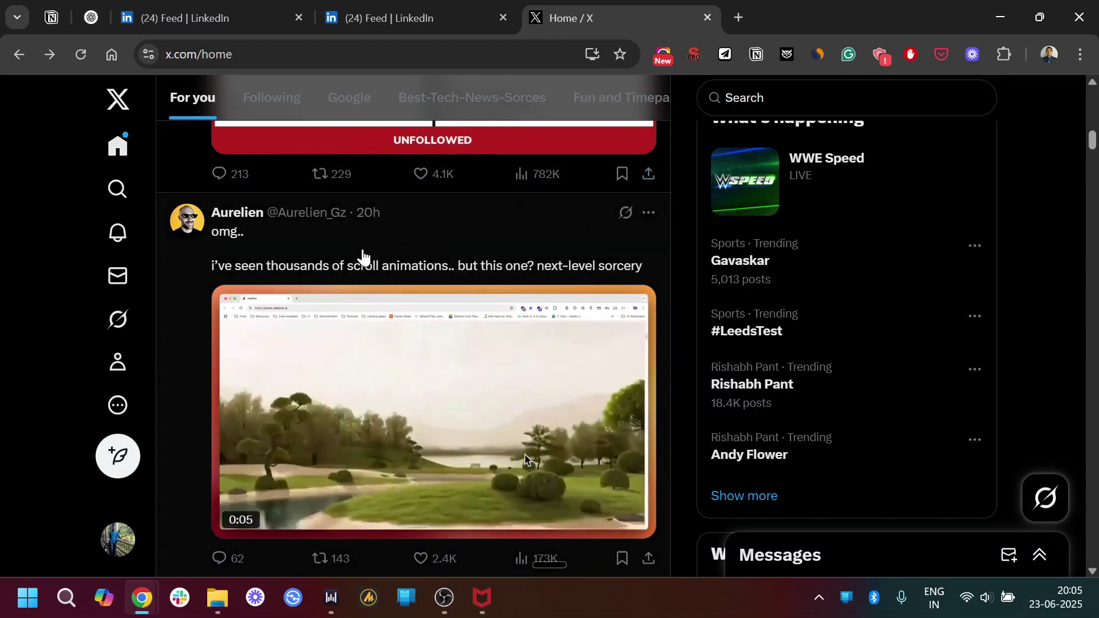
- On X, dictate the reply "The animations really look quite cool." to the scroll animations post and discard the draft
scroll(360, 255, "down", 3)
scroll(332, 221, "up", 2)
scroll(401, 424, "down", 3)
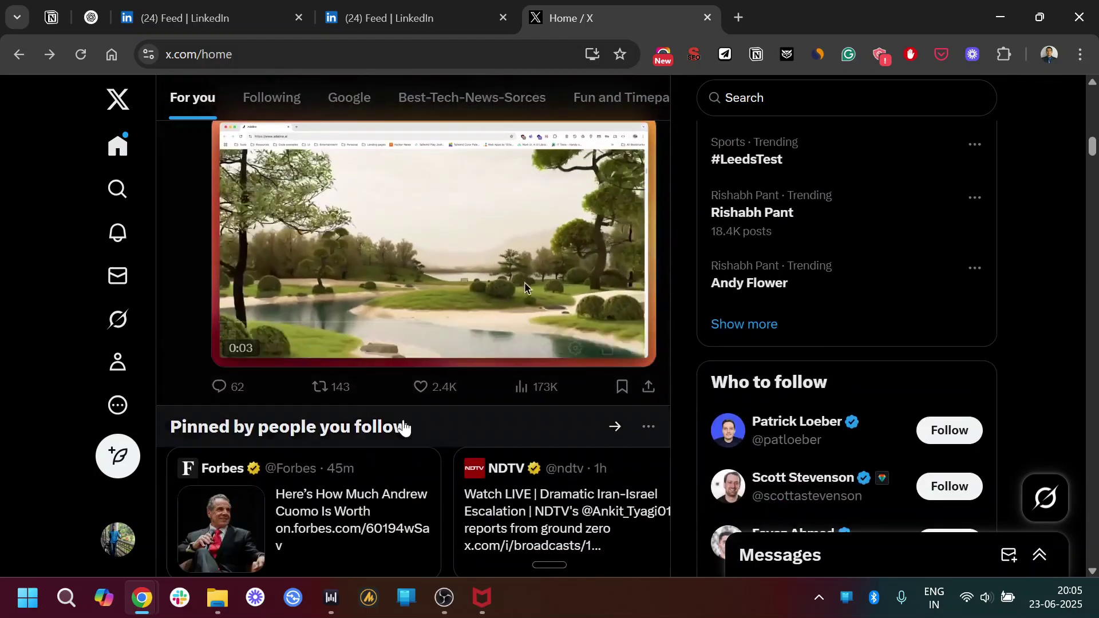
left_click(217, 390)
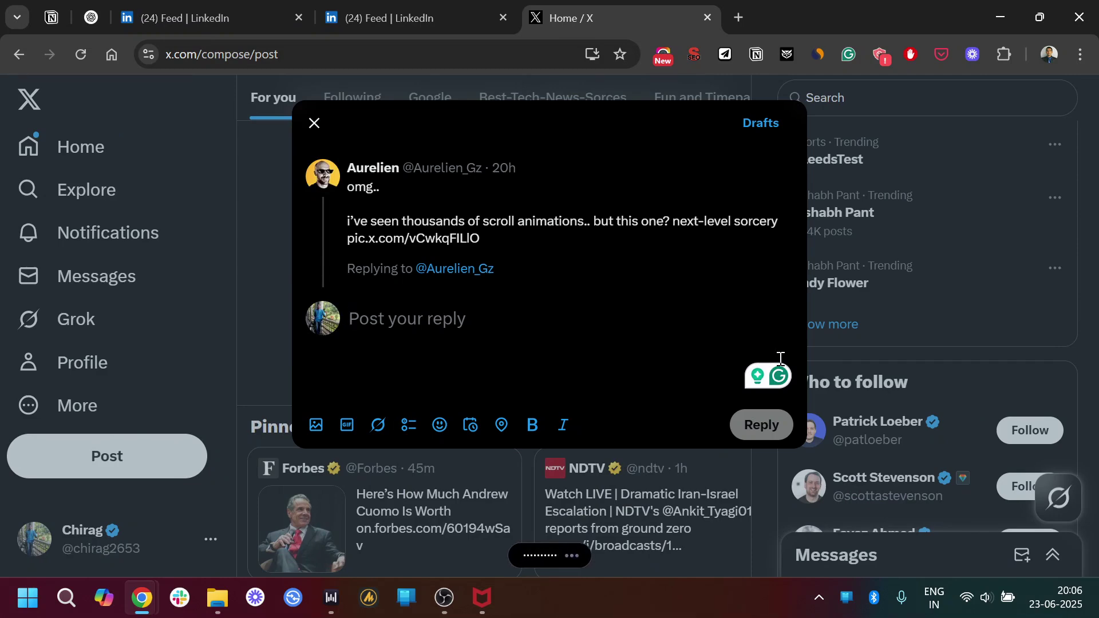
type("The animations really look quite cool.")
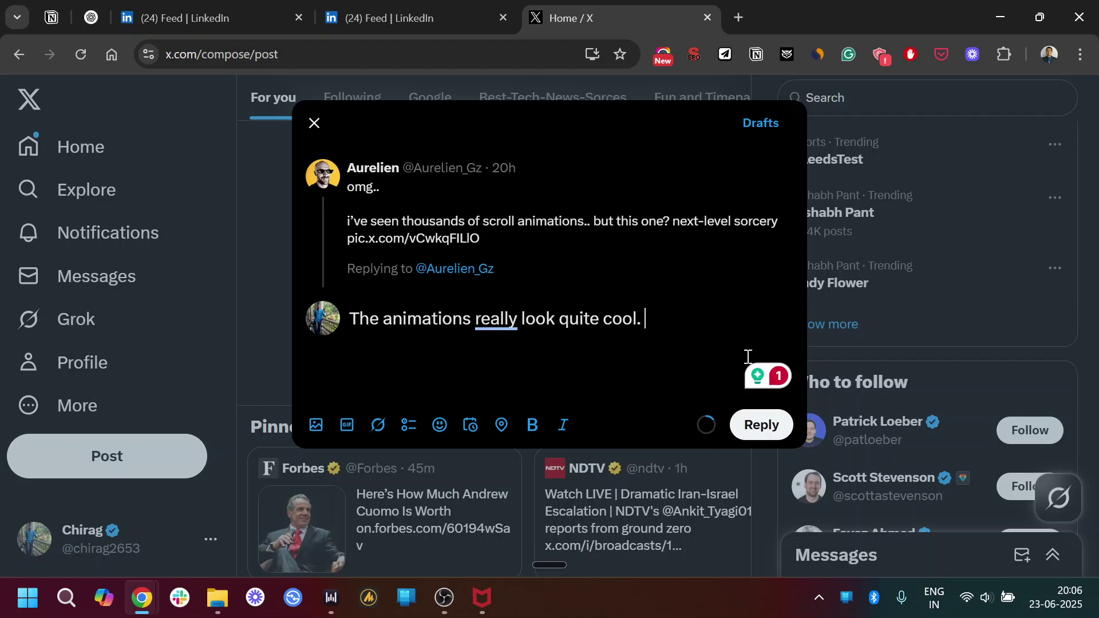
left_click(315, 123)
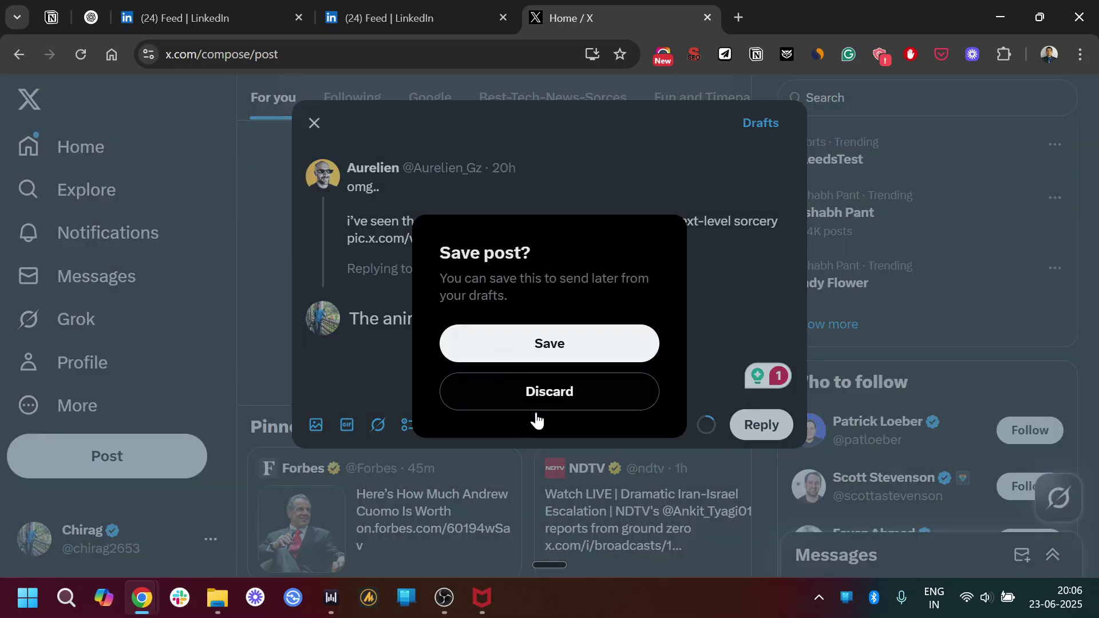
left_click(552, 403)
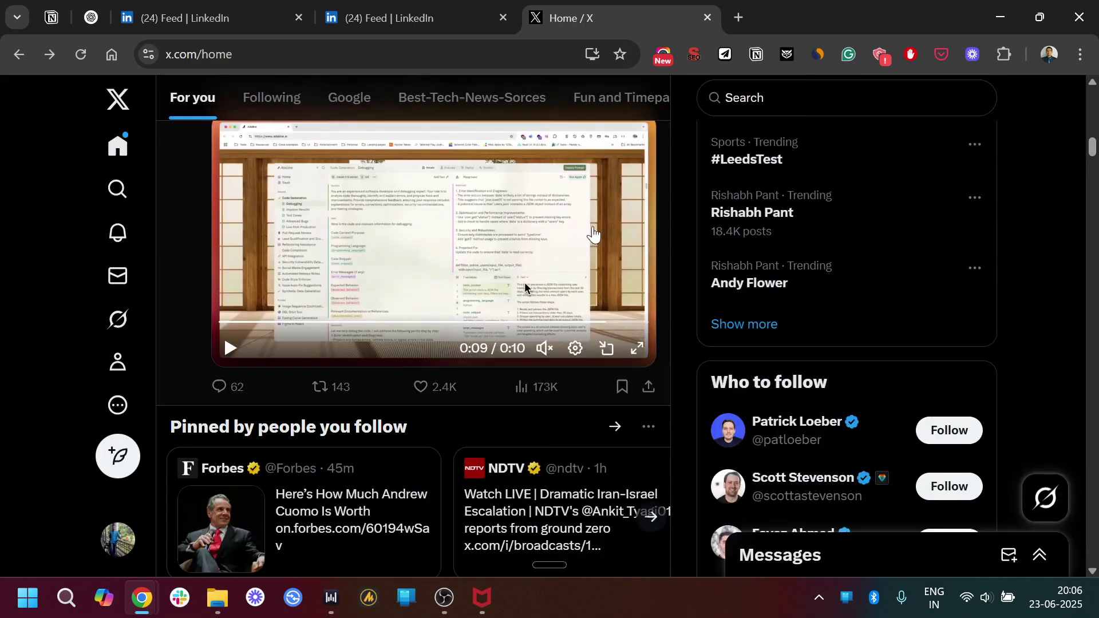
- Switch to the LinkedIn feed and dictate the comment "This looks pretty cool!" on the post showing the Measure.studio outreach email
left_click(420, 7)
scroll(446, 300, "down", 5)
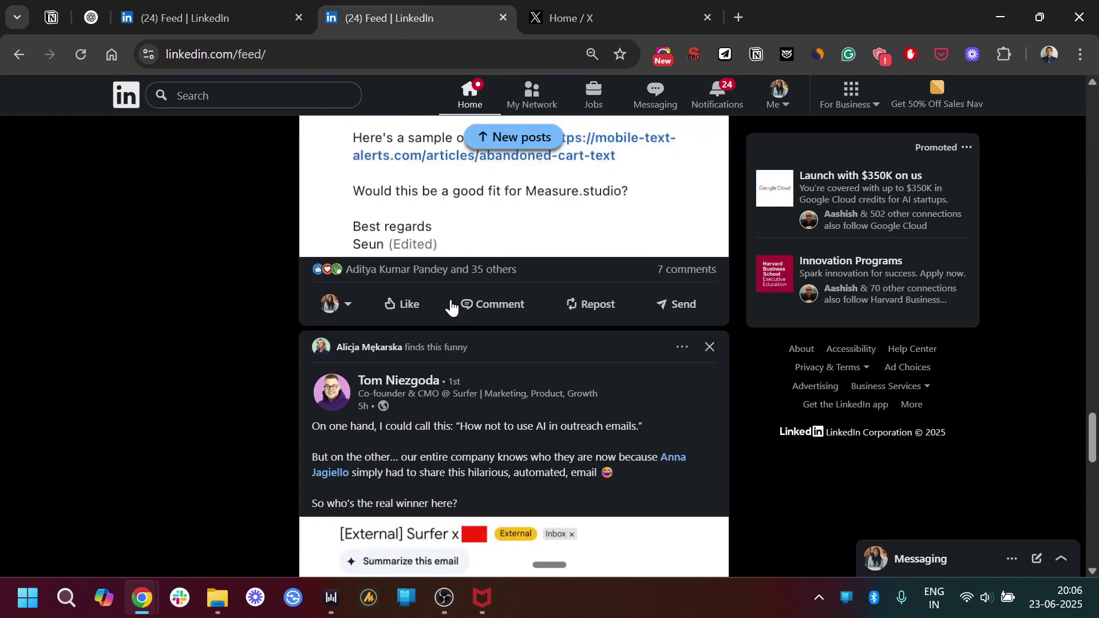
left_click(495, 306)
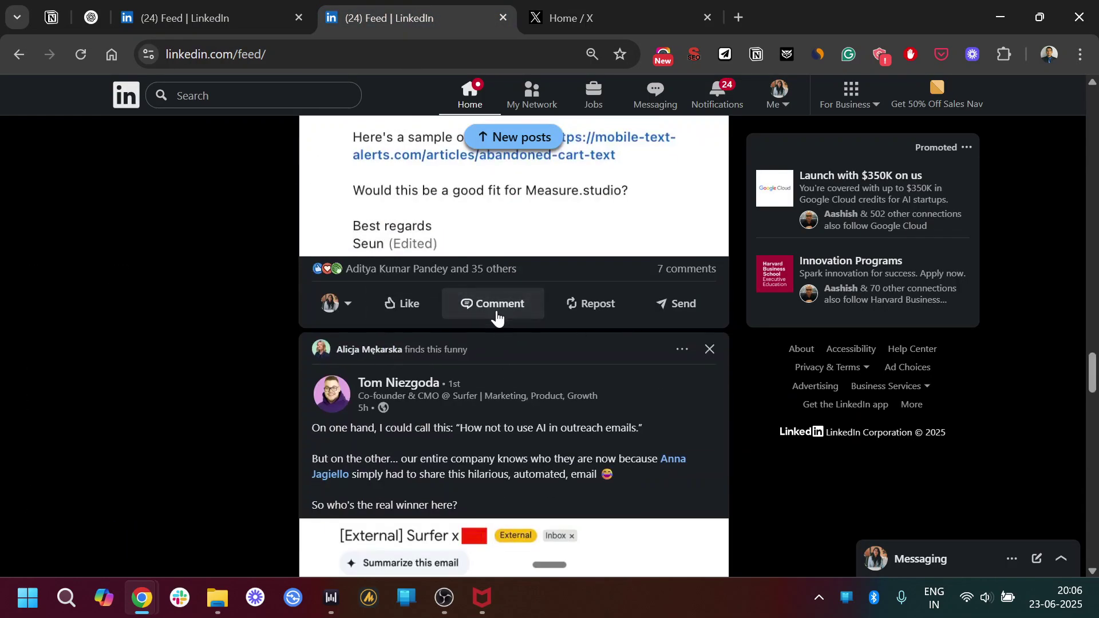
scroll(515, 367, "down", 1)
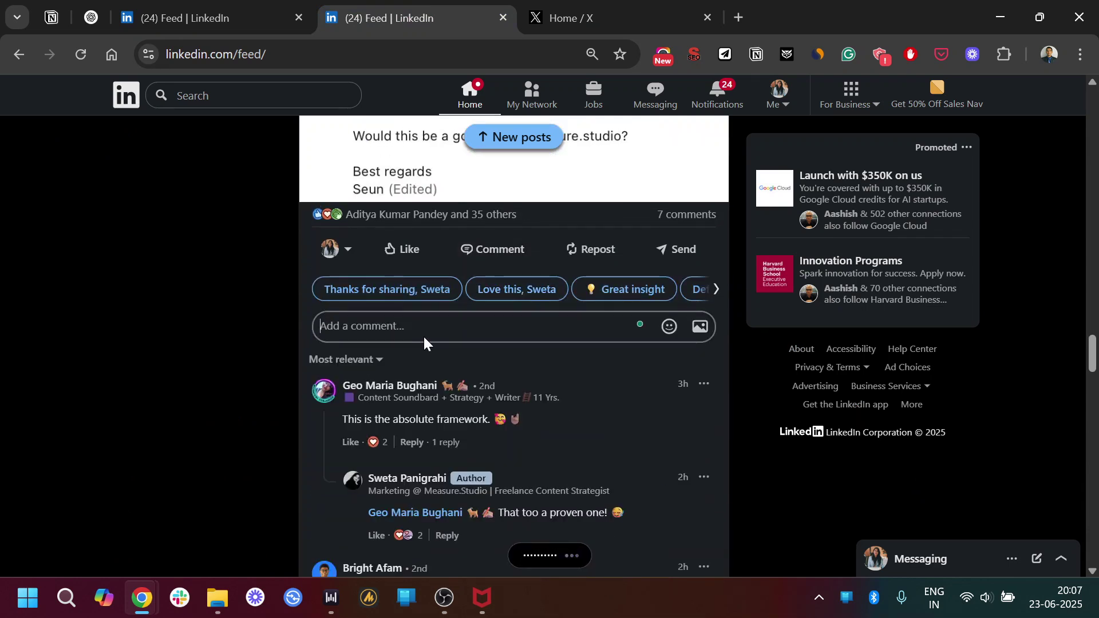
type("This looks pretty cool!")
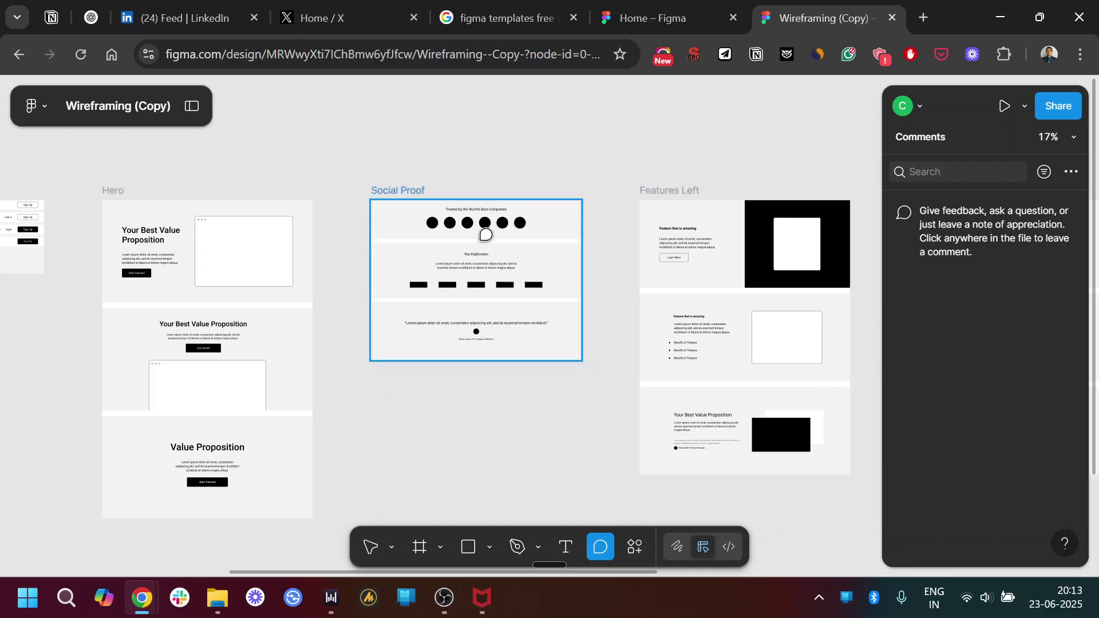
- In Figma's Social Proof frame, dictate and post the comment "Add the logo of Toyota Motors here" on the last circle
scroll(457, 217, "up", 3)
scroll(536, 201, "up", 3)
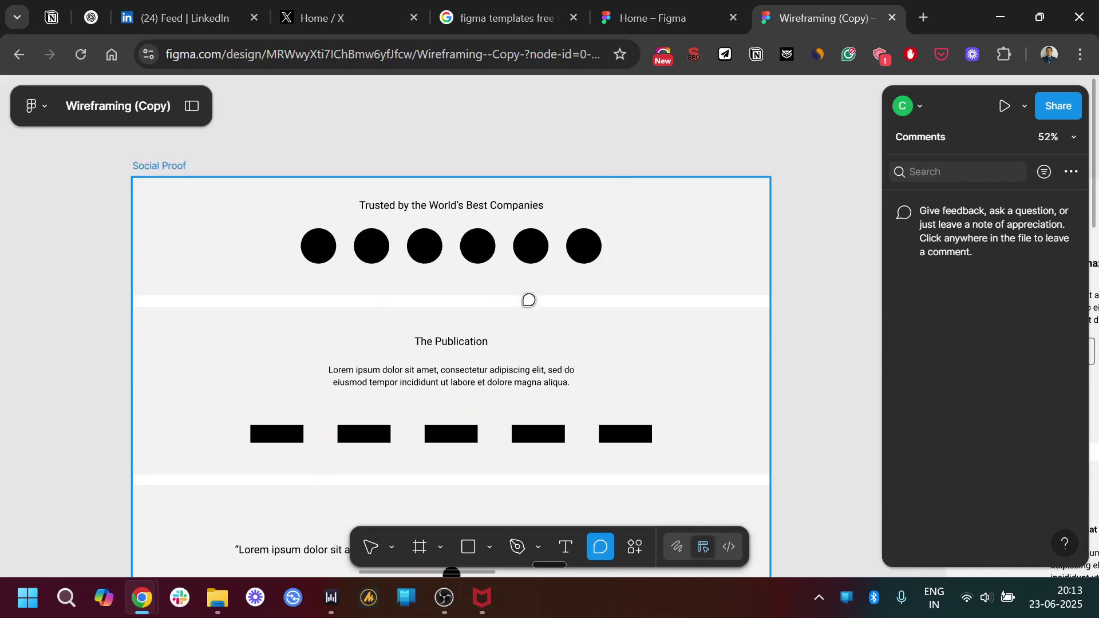
left_click(590, 246)
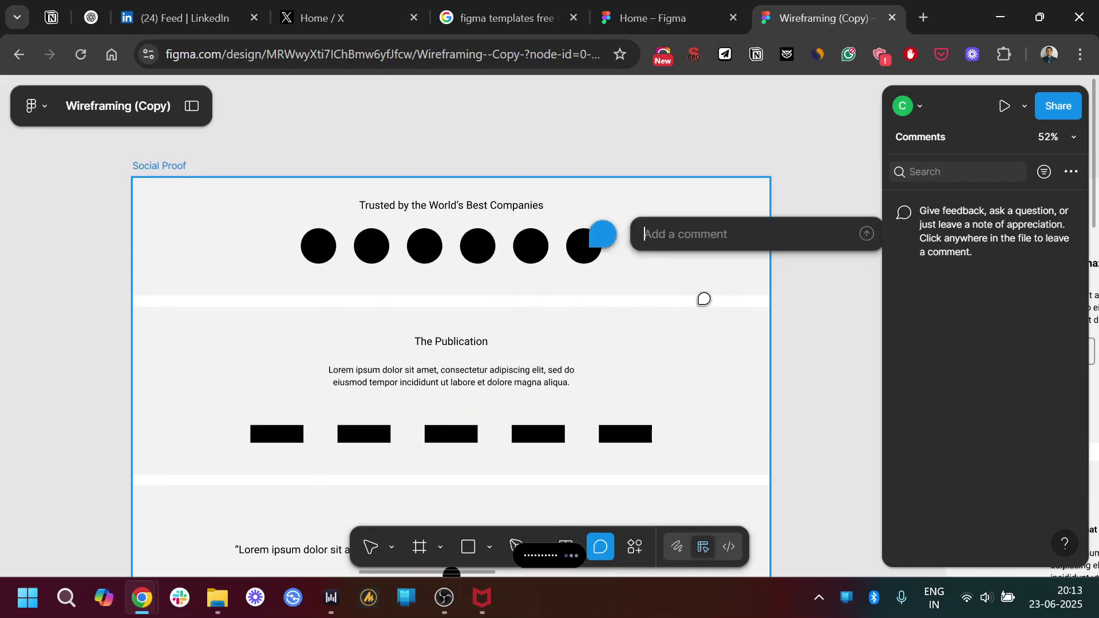
type("Add the logo of Toyota Motors here")
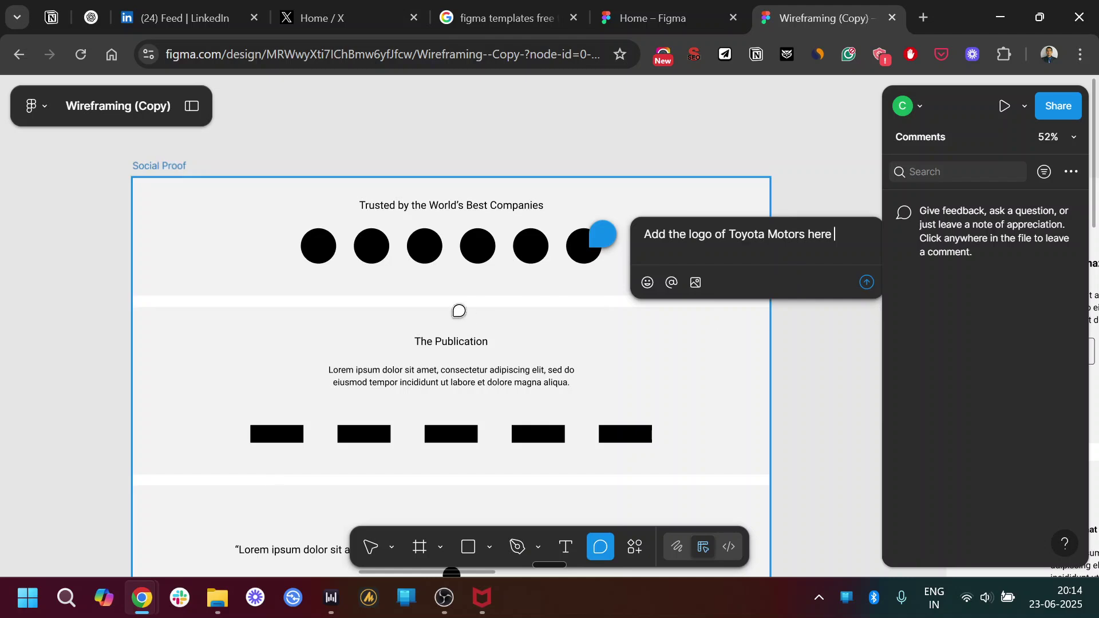
scroll(386, 294, "down", 1)
key("Return")
- Post a dictated comment on The Publication's paragraph: "Here we will show how we are the best at what we do by being very clear and crisp."
scroll(483, 351, "down", 4)
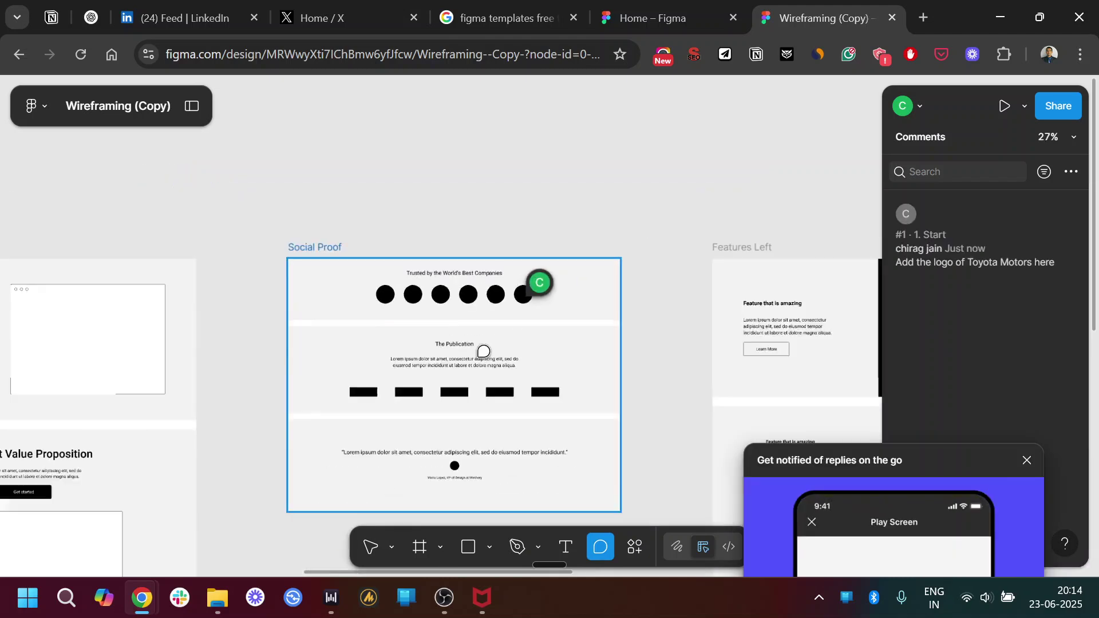
scroll(343, 361, "up", 5)
left_click(515, 327)
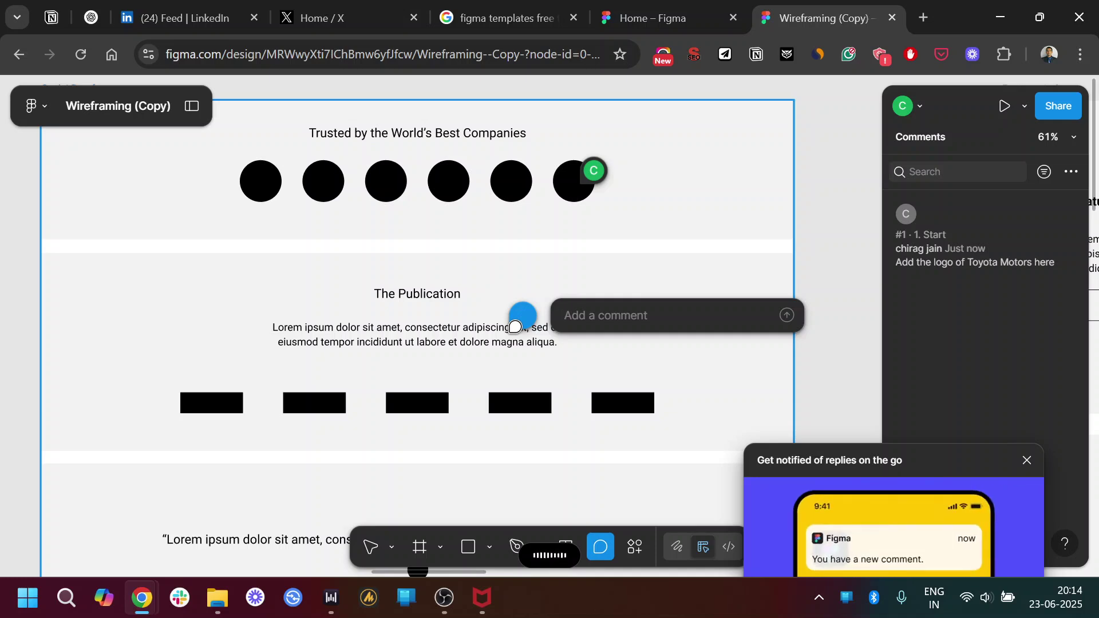
type("Here we will show how we are the best at what we do by being very clear and crisp.")
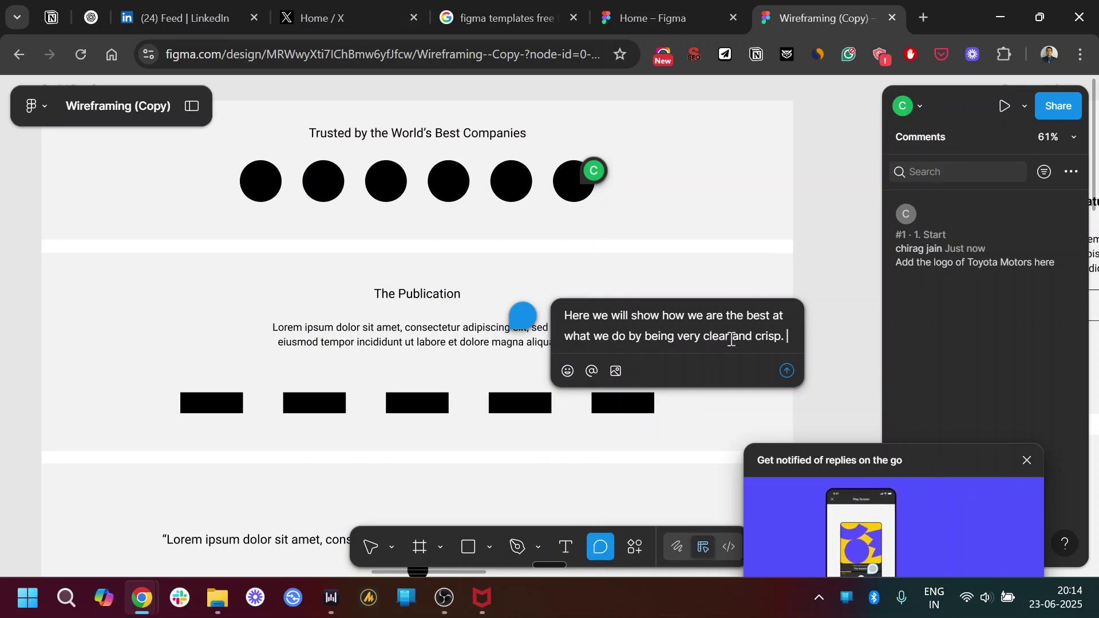
left_click(787, 371)
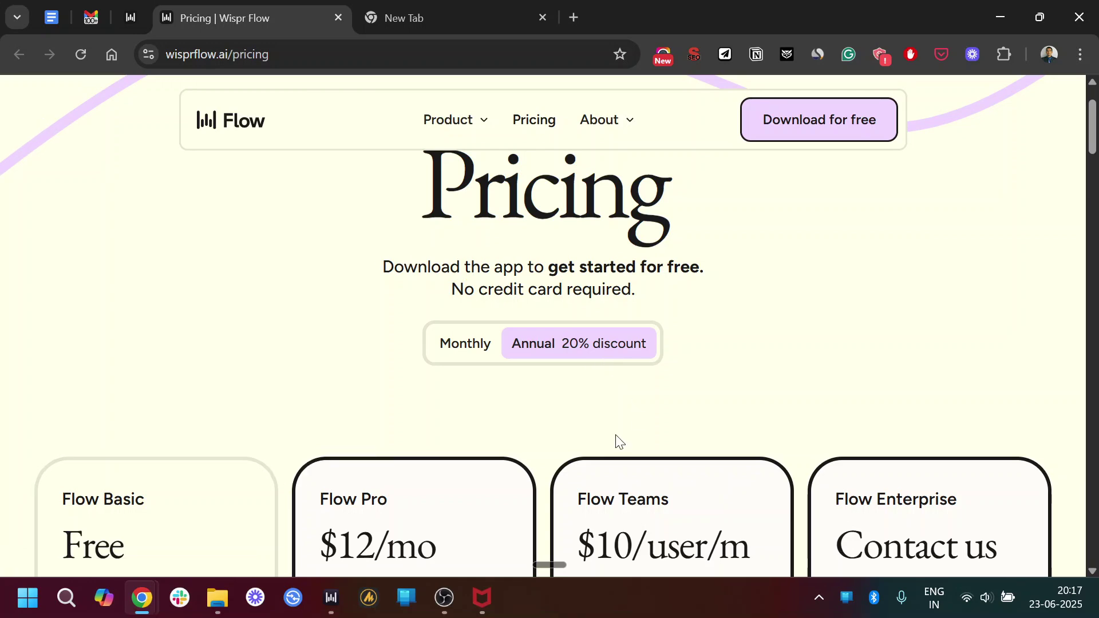
- Review the Basic, Pro, Teams and Enterprise plans on the Wispr Flow pricing page
scroll(618, 436, "down", 4)
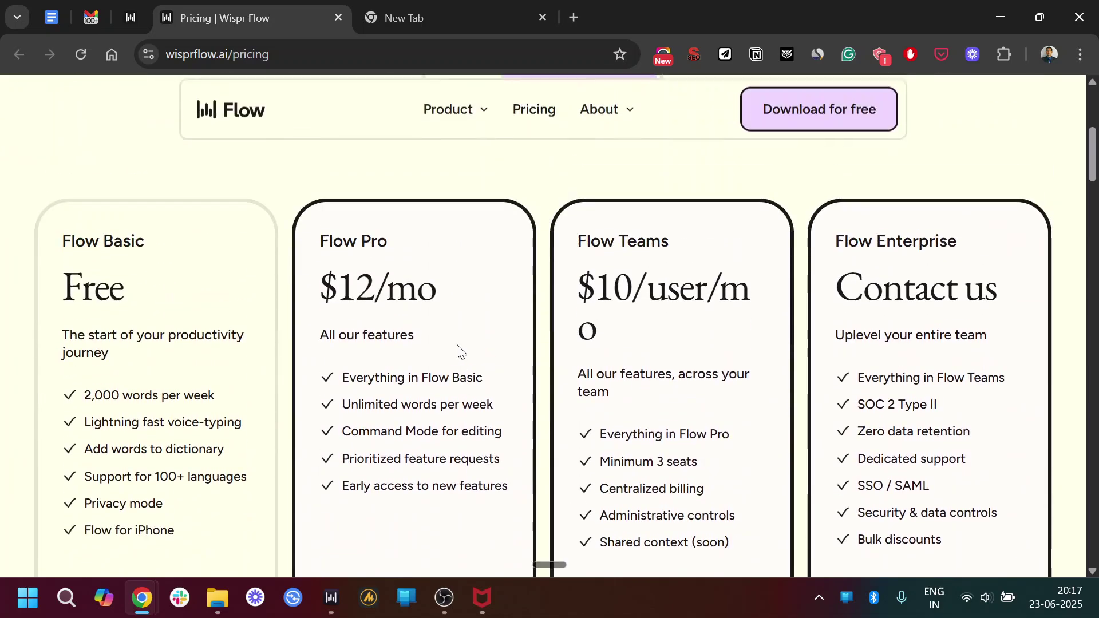
scroll(446, 338, "down", 2)
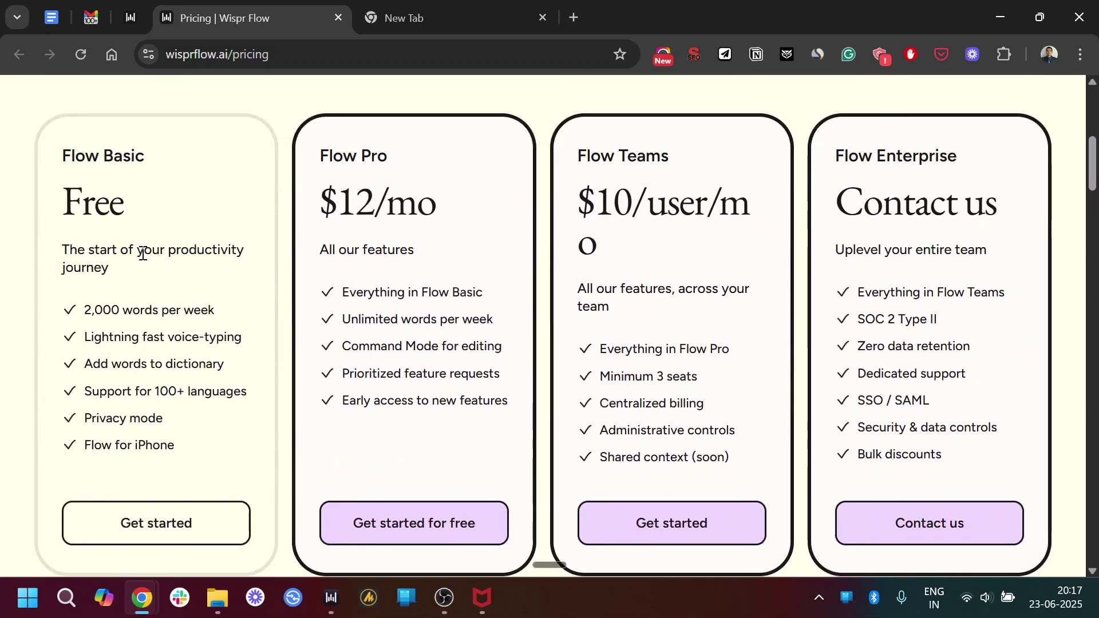